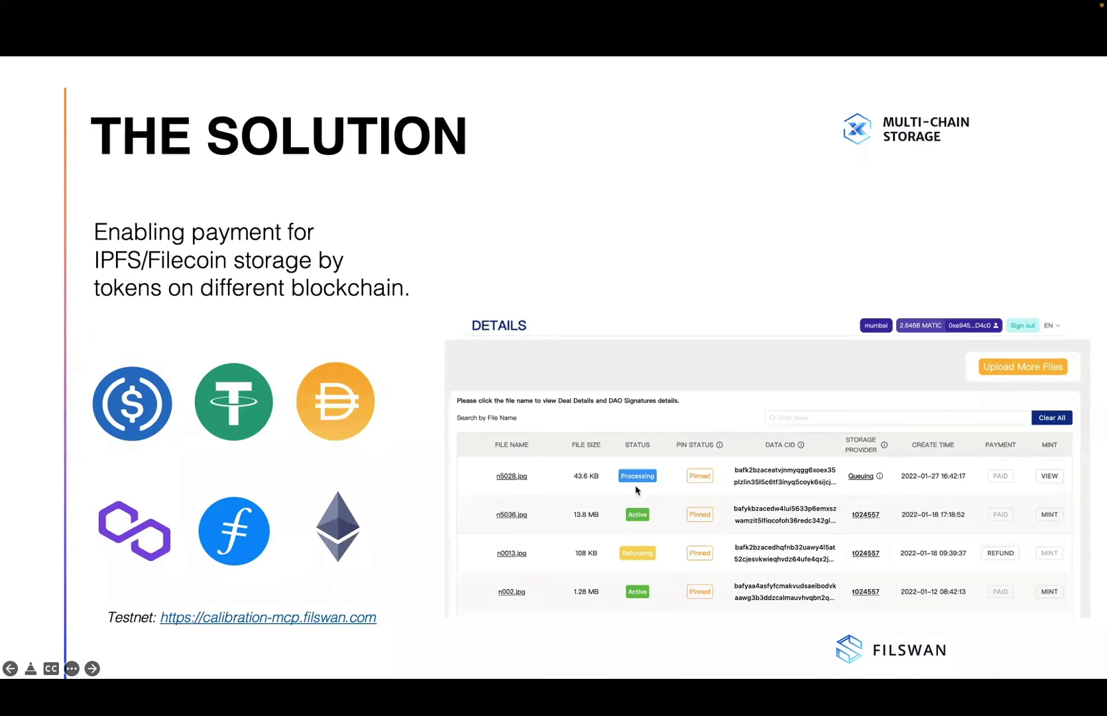
Advance the slide deck past THE SOLUTION into the design slides.
key(Right)
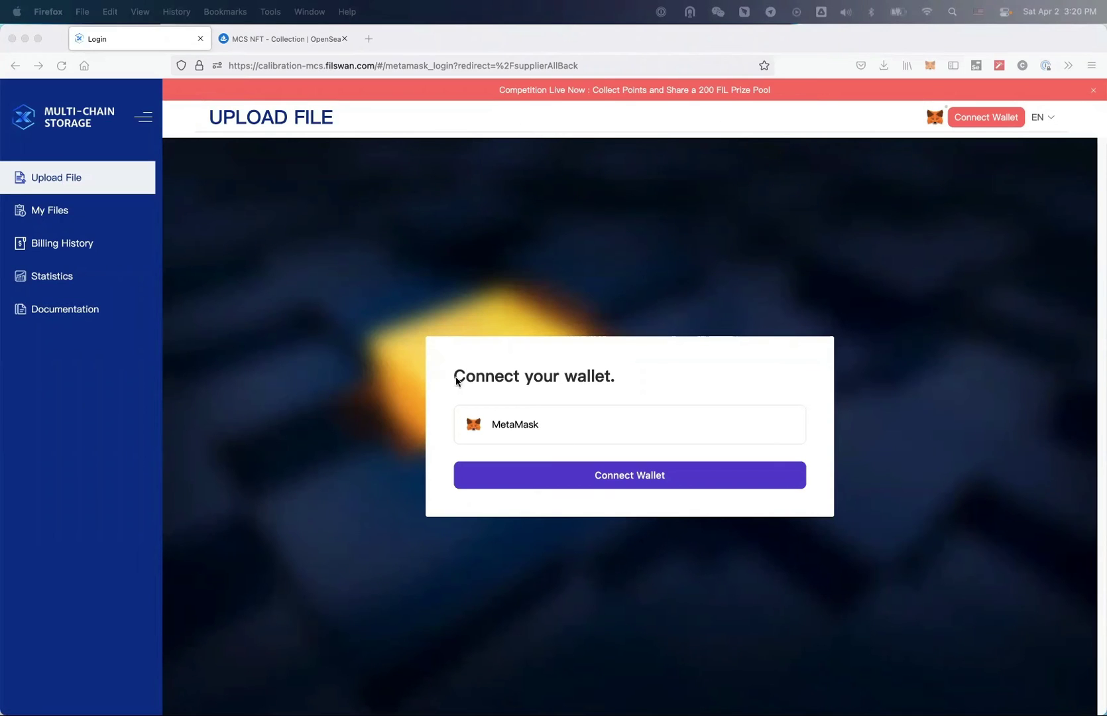
Connect the MetaMask wallet to Multi-Chain Storage and check its 1.4869 MATIC balance on mumbai.
click(599, 477)
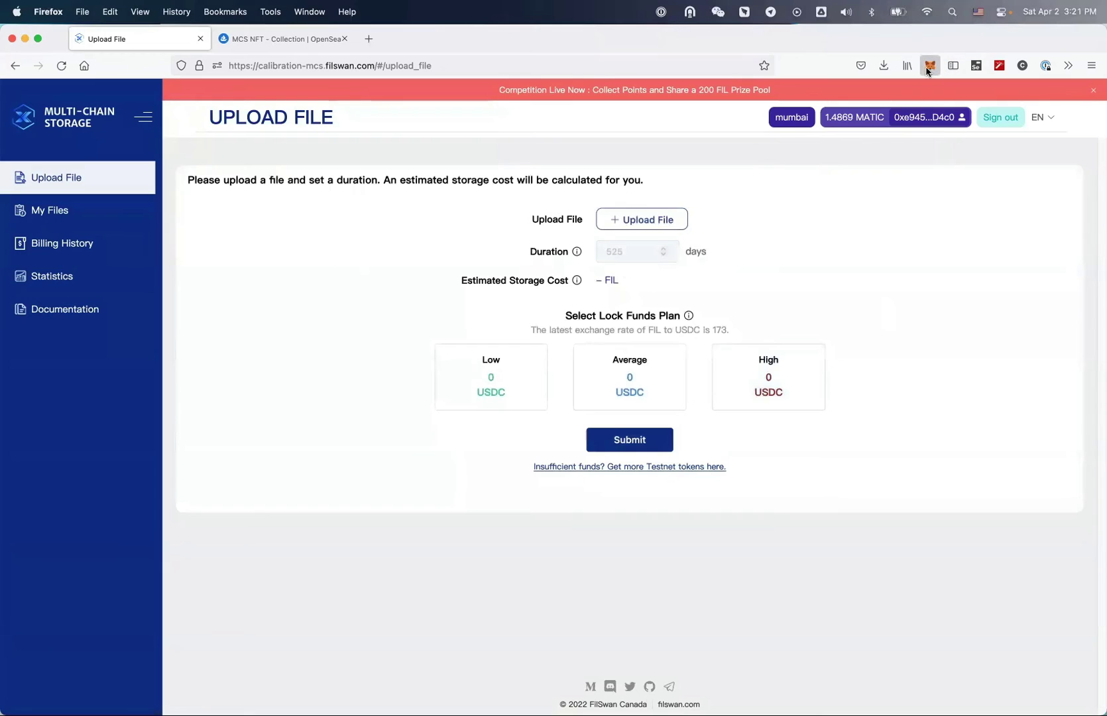
click(931, 65)
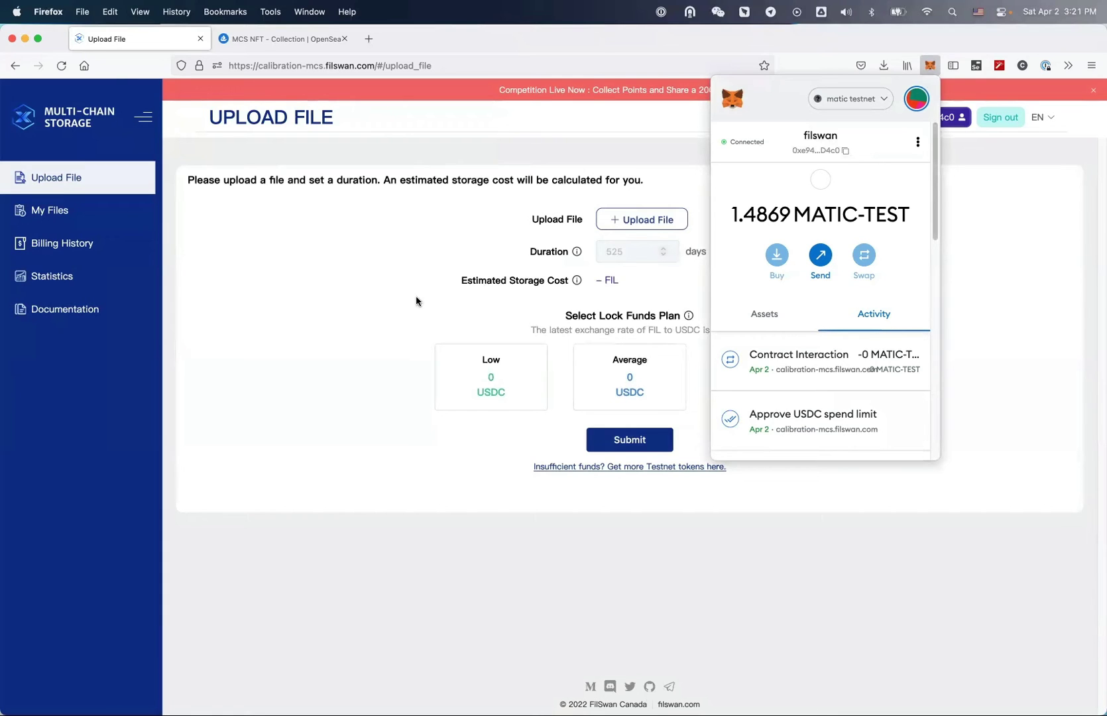
click(374, 250)
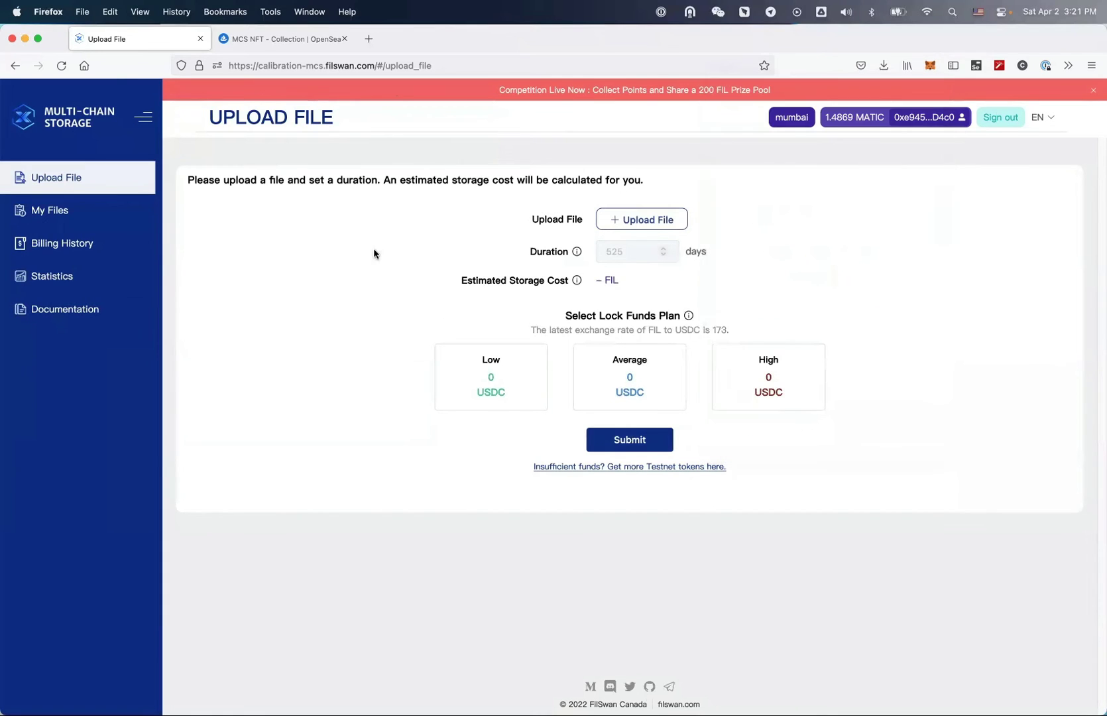
Request 100 testnet USDC and 0.05 MATIC from the Swan Faucet for the wallet's address.
click(369, 39)
text(gfs)
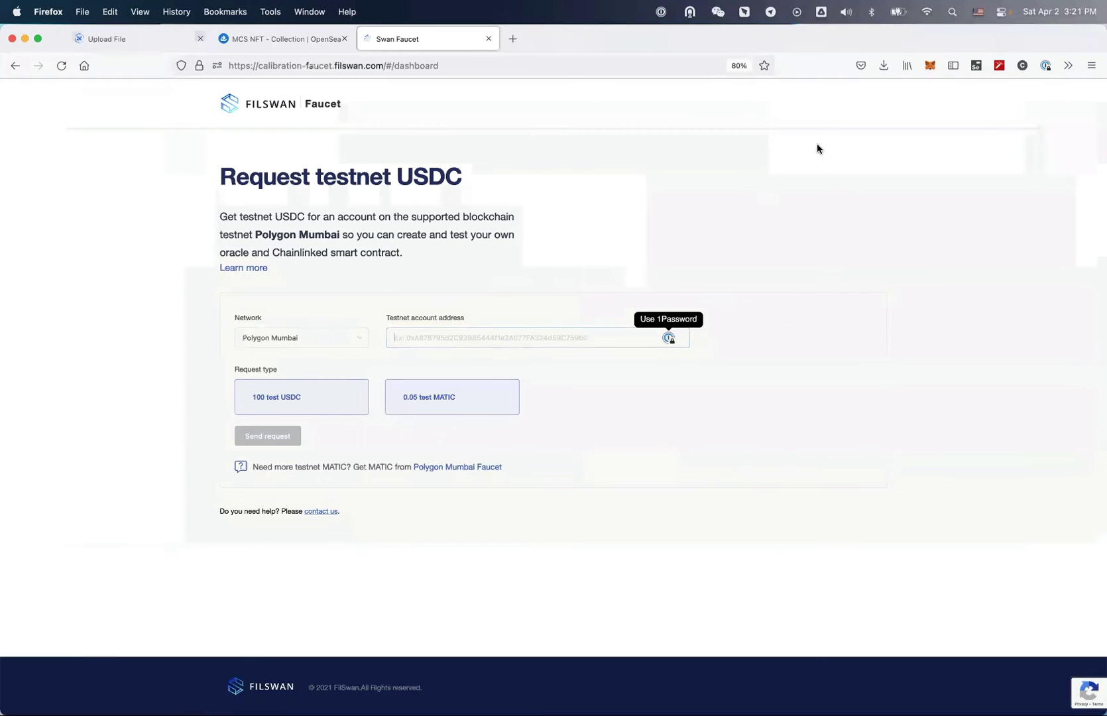
click(930, 65)
click(820, 150)
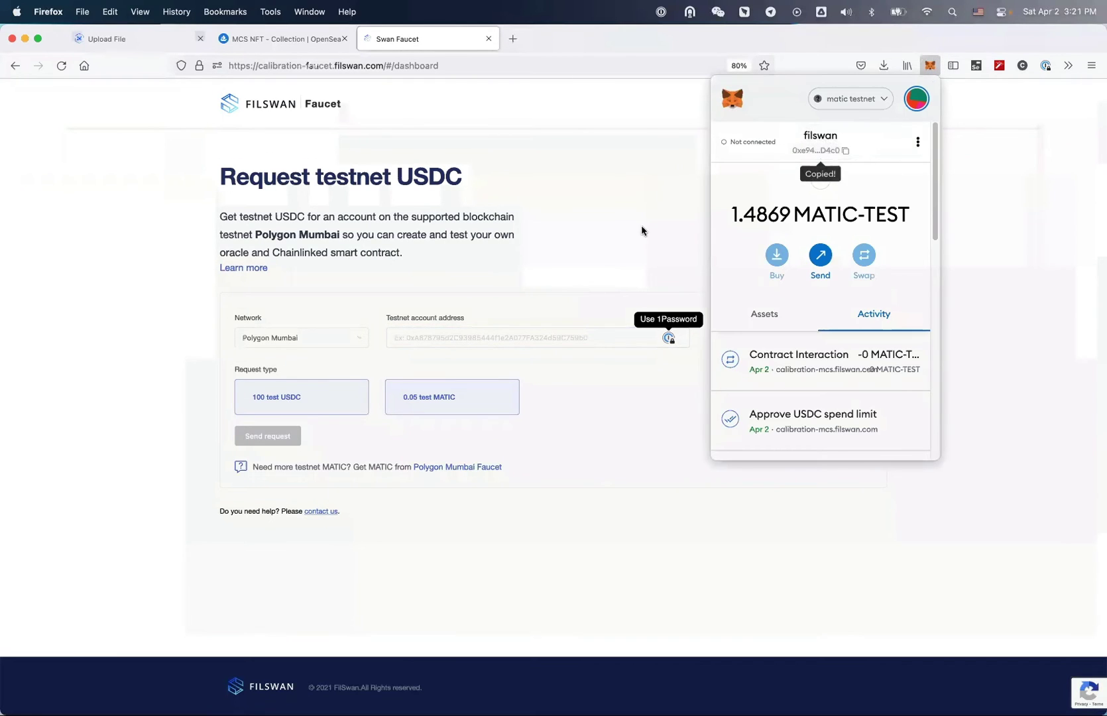
click(524, 337)
key(super+v)
click(268, 436)
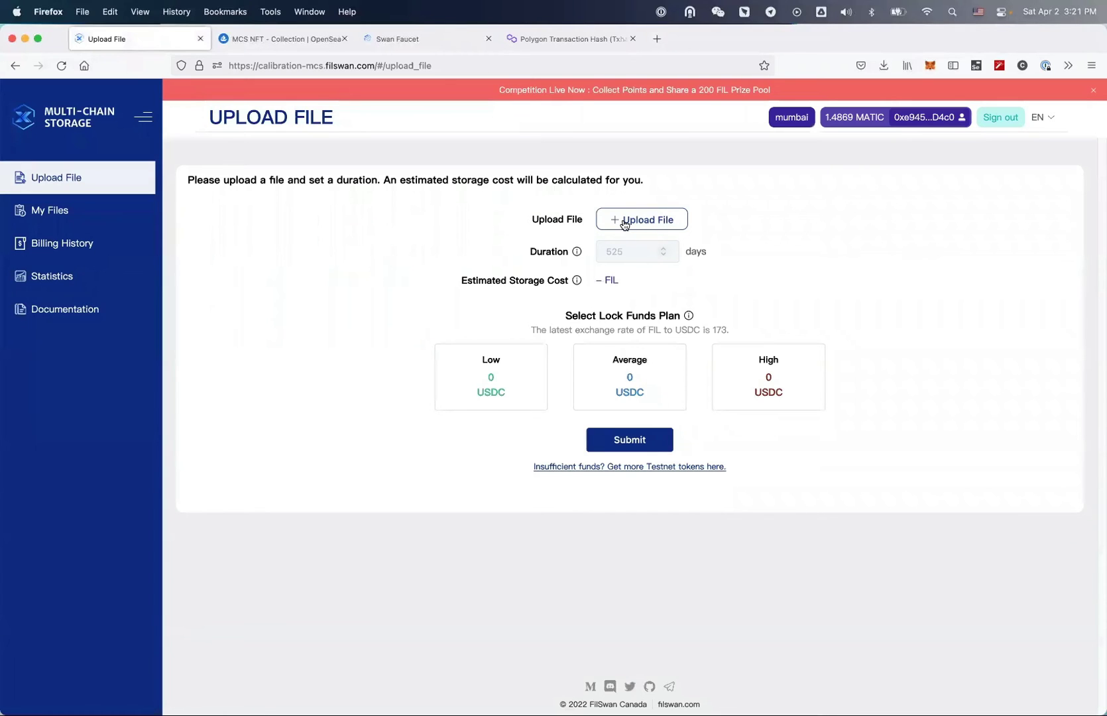
Attach QmZHazCnJjh18dsN2FufK92q1ytt3hQdSzH2s6tw9f5mFZ.jpeg (3.88 MB) from data > dataset > image.
click(624, 224)
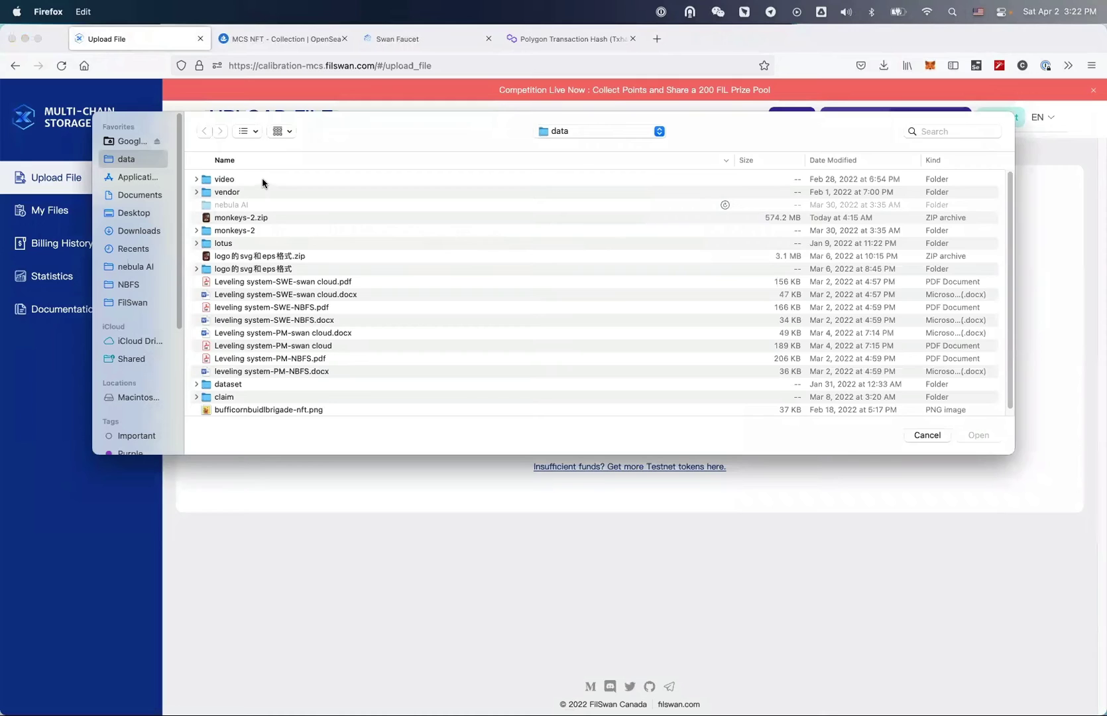
double_click(264, 179)
key(super+Up)
double_click(219, 384)
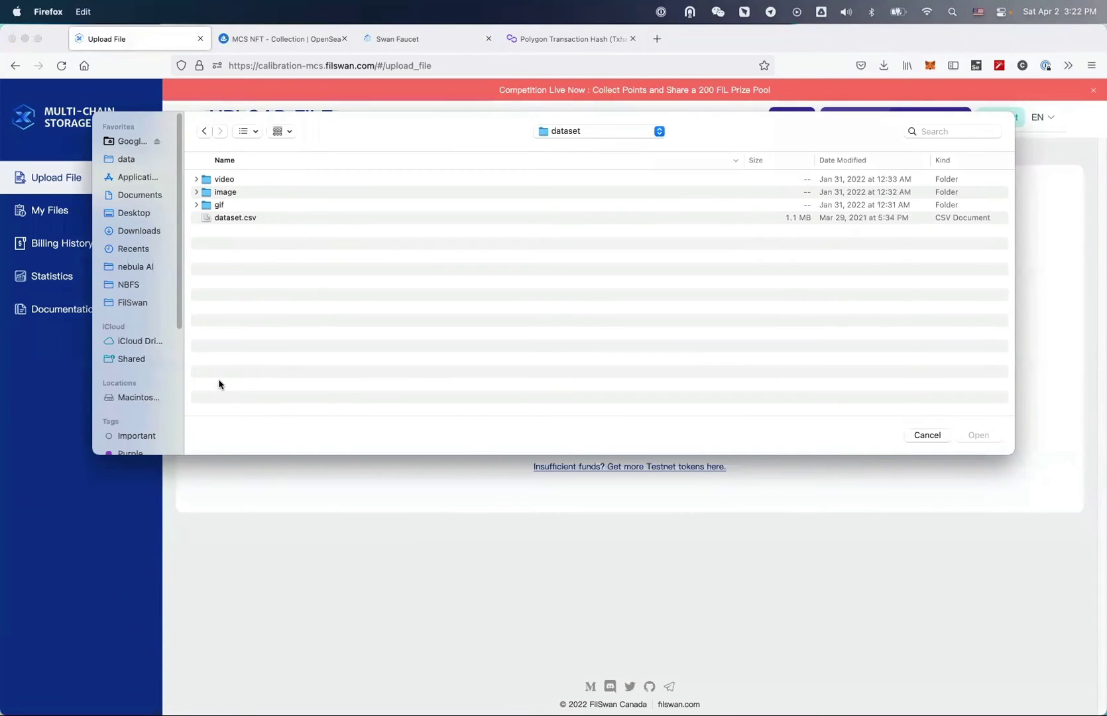
double_click(249, 192)
scroll(319, 260, down, 2)
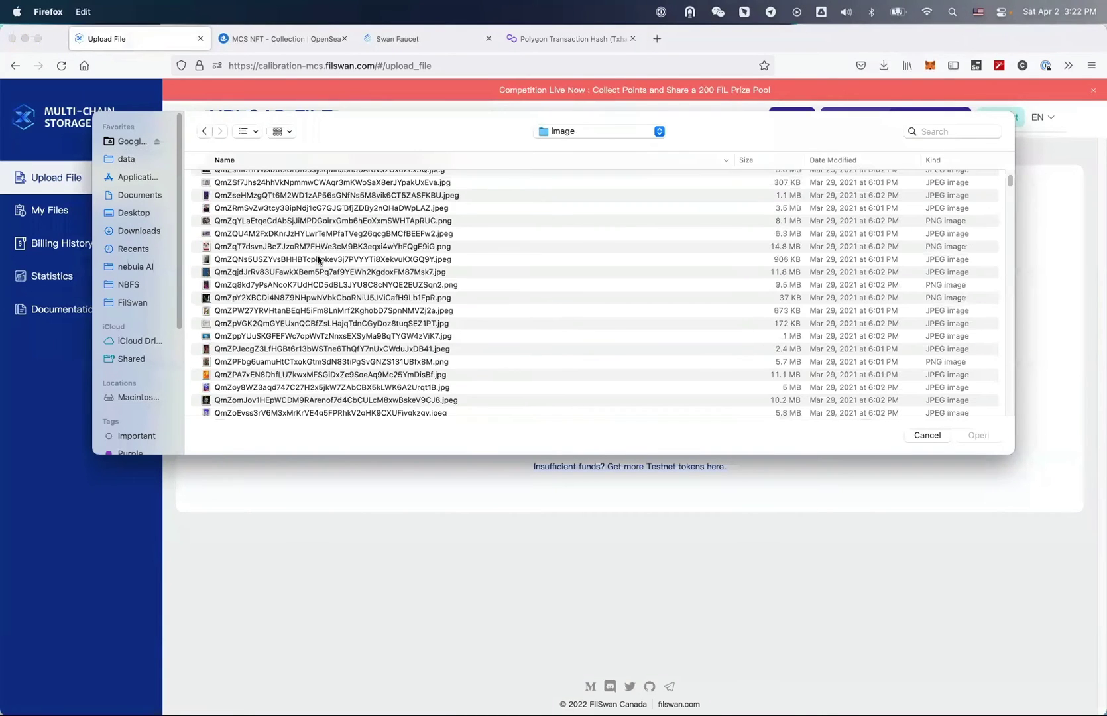
scroll(322, 279, down, 5)
click(336, 350)
double_click(336, 350)
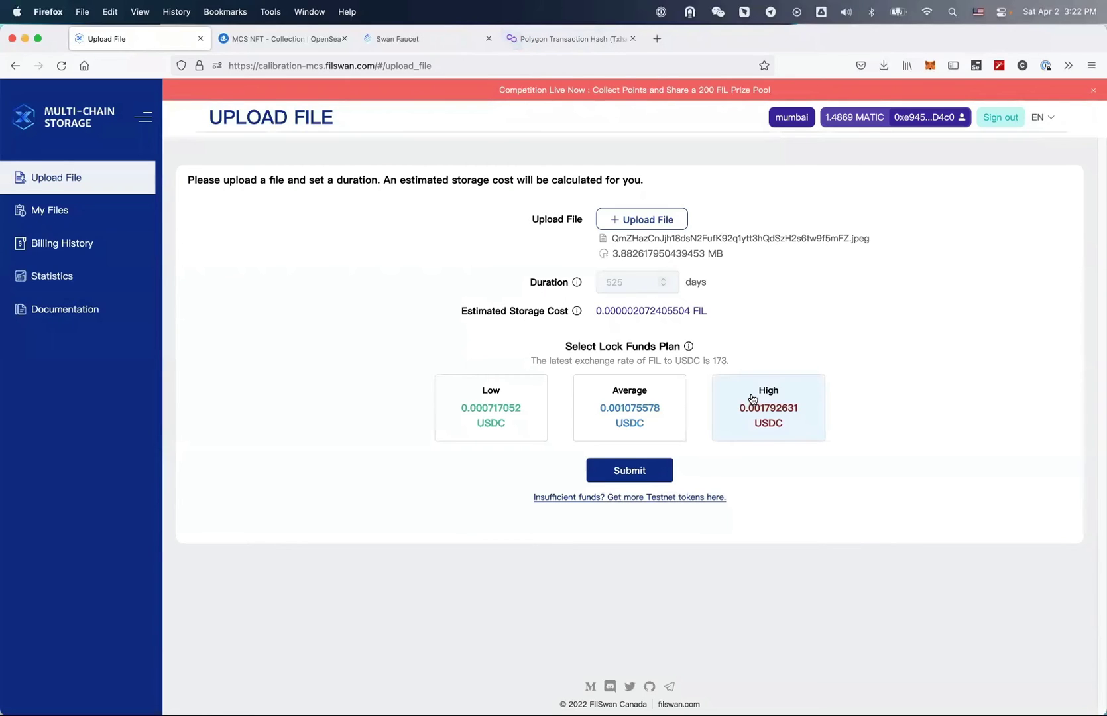
Submit the JPEG, approving the USDC allowance and 0.001792631 USDC payment in MetaMask.
click(608, 470)
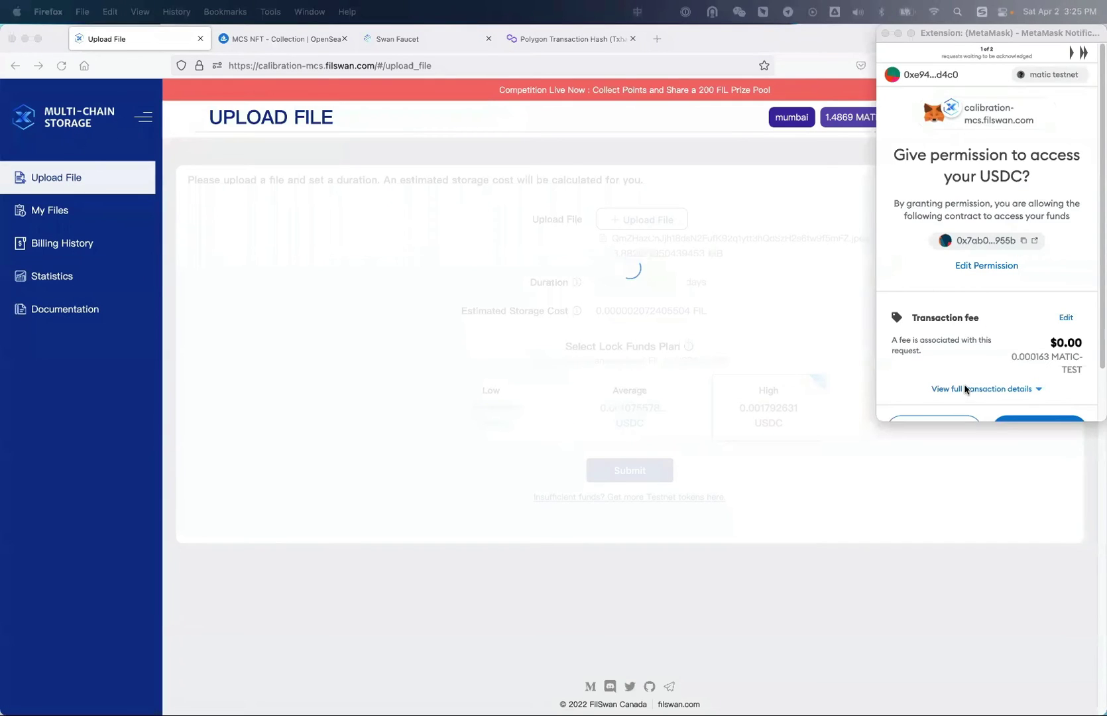
scroll(942, 252, down, 1)
scroll(942, 252, down, 2)
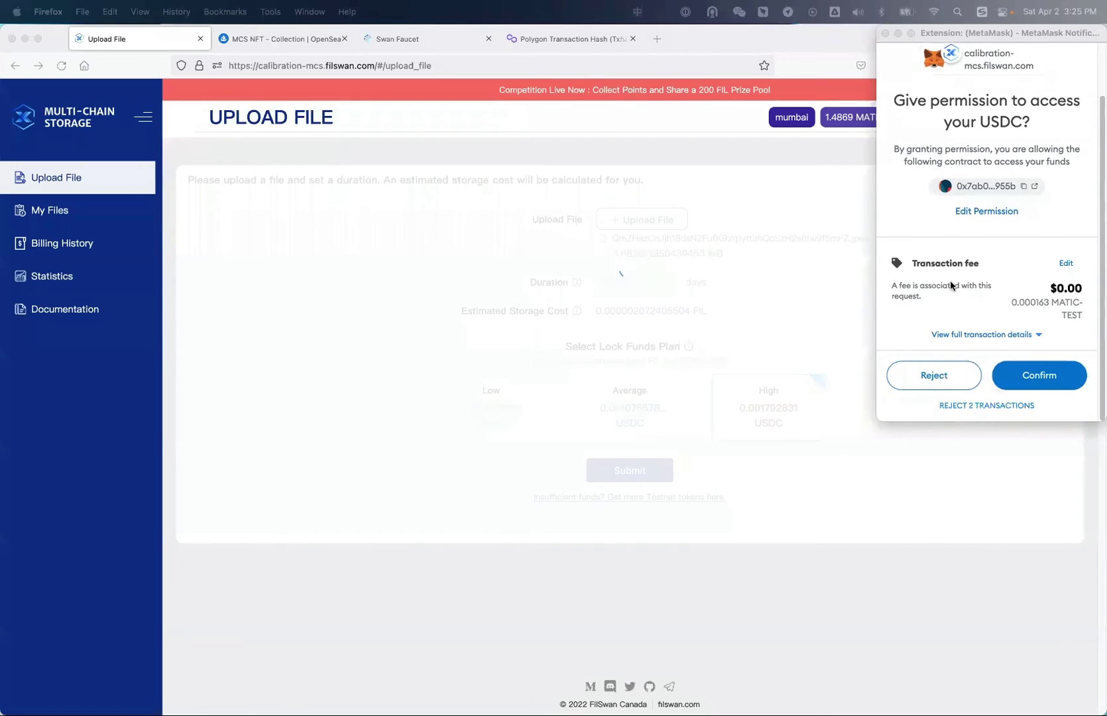
click(1025, 376)
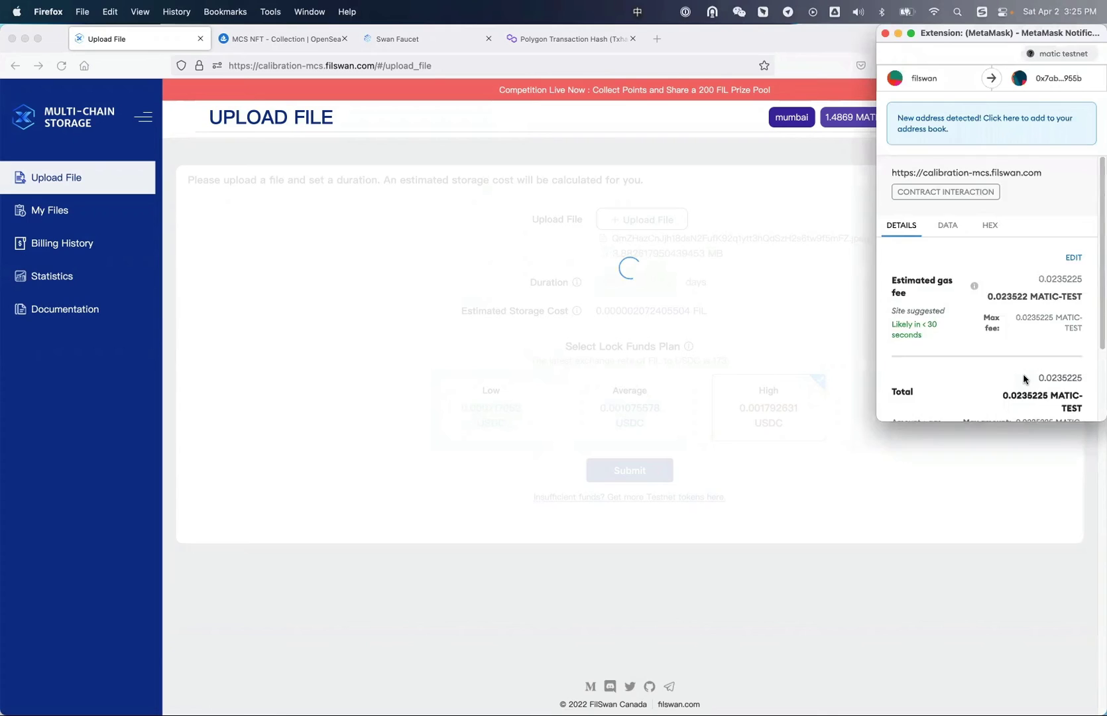
scroll(1024, 380, down, 3)
click(1036, 396)
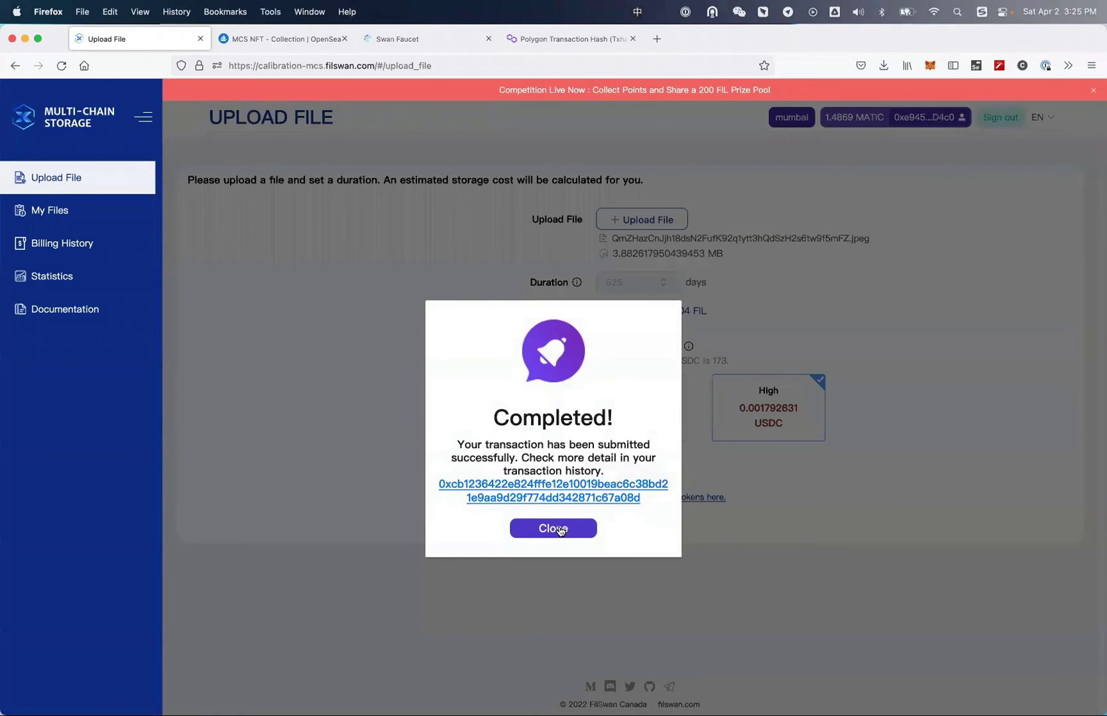
click(561, 529)
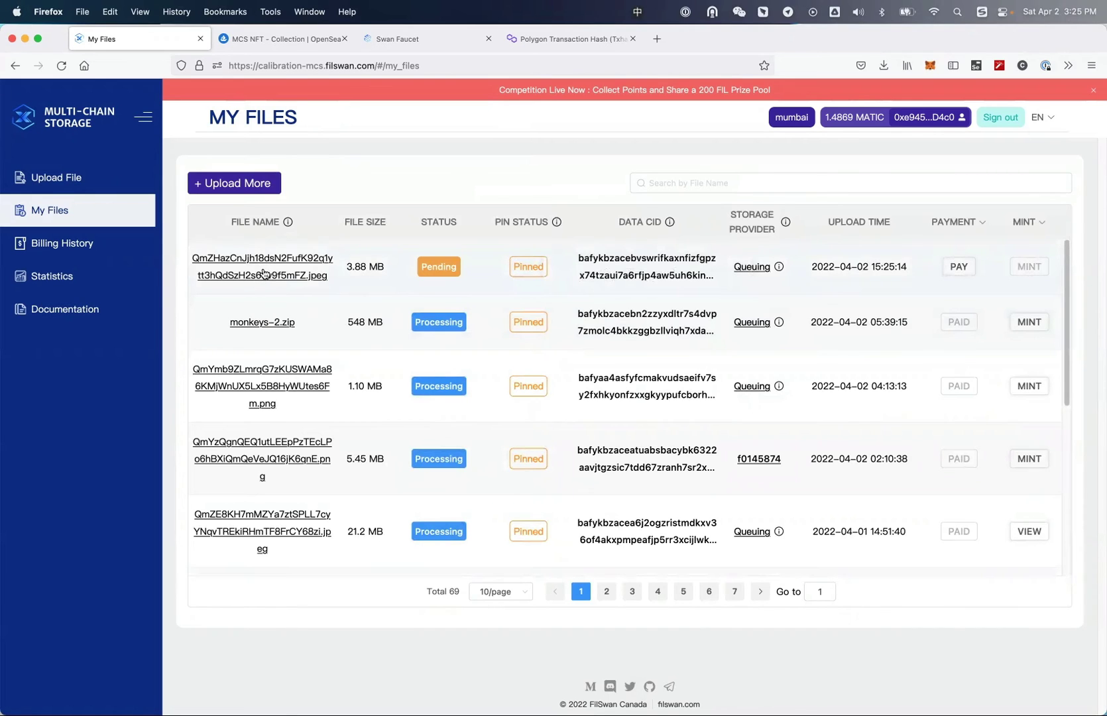
Inspect the new image's deal details and its IPFS copy, then show page 2 of files.
click(264, 273)
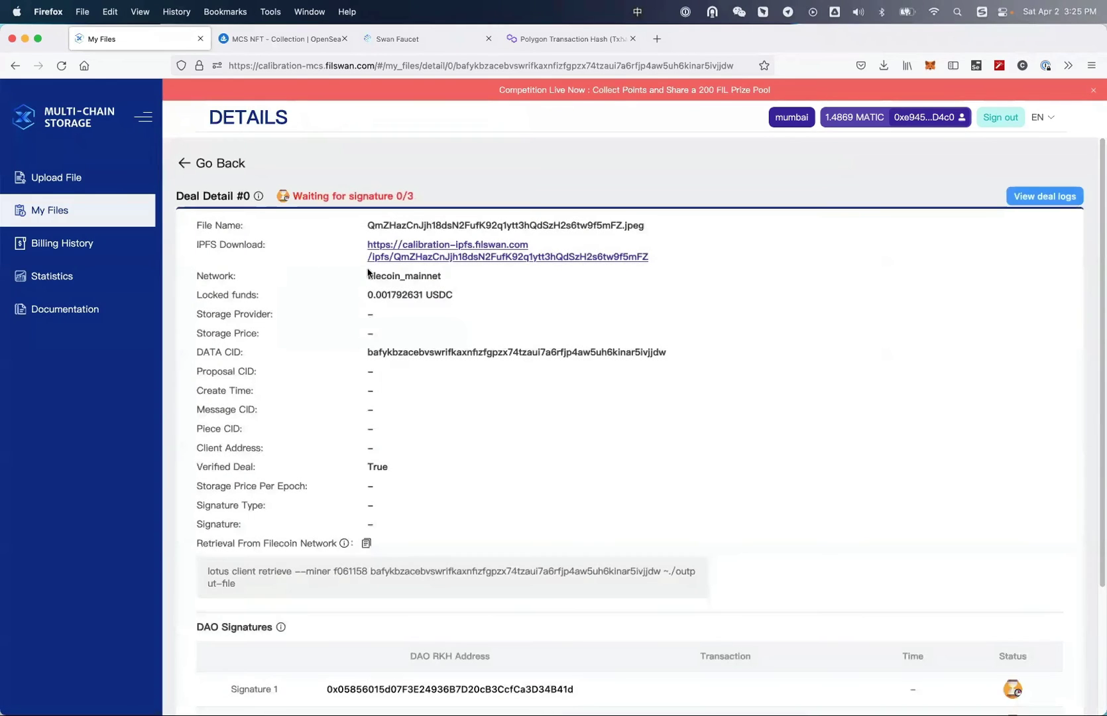
click(442, 257)
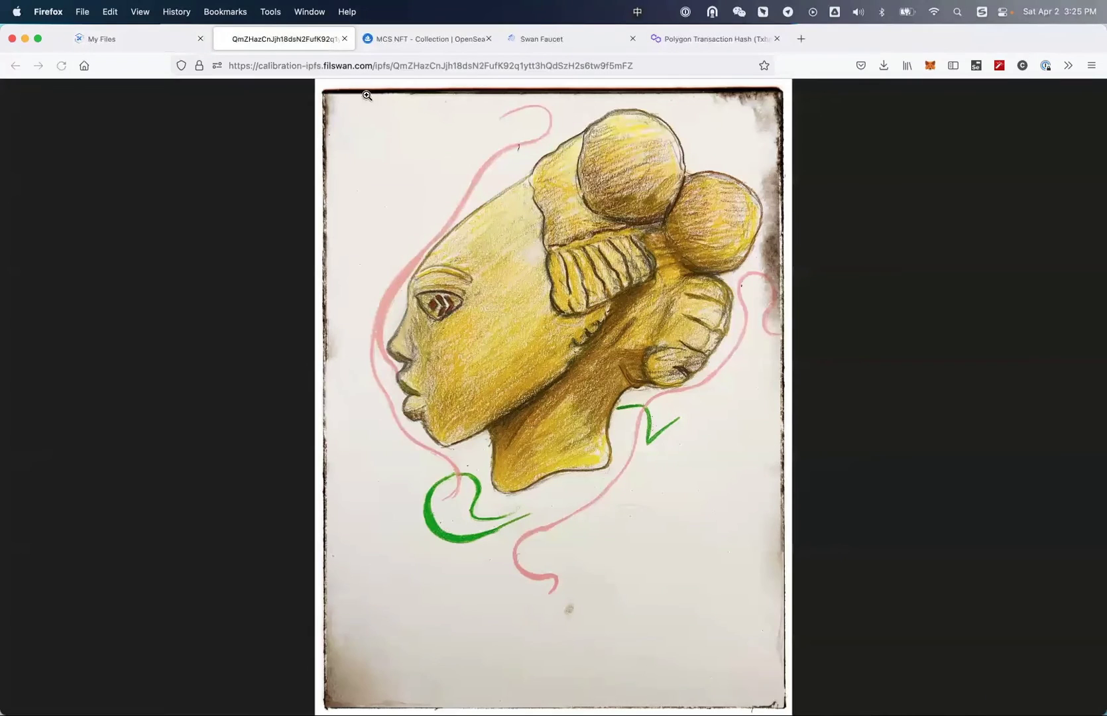
click(345, 39)
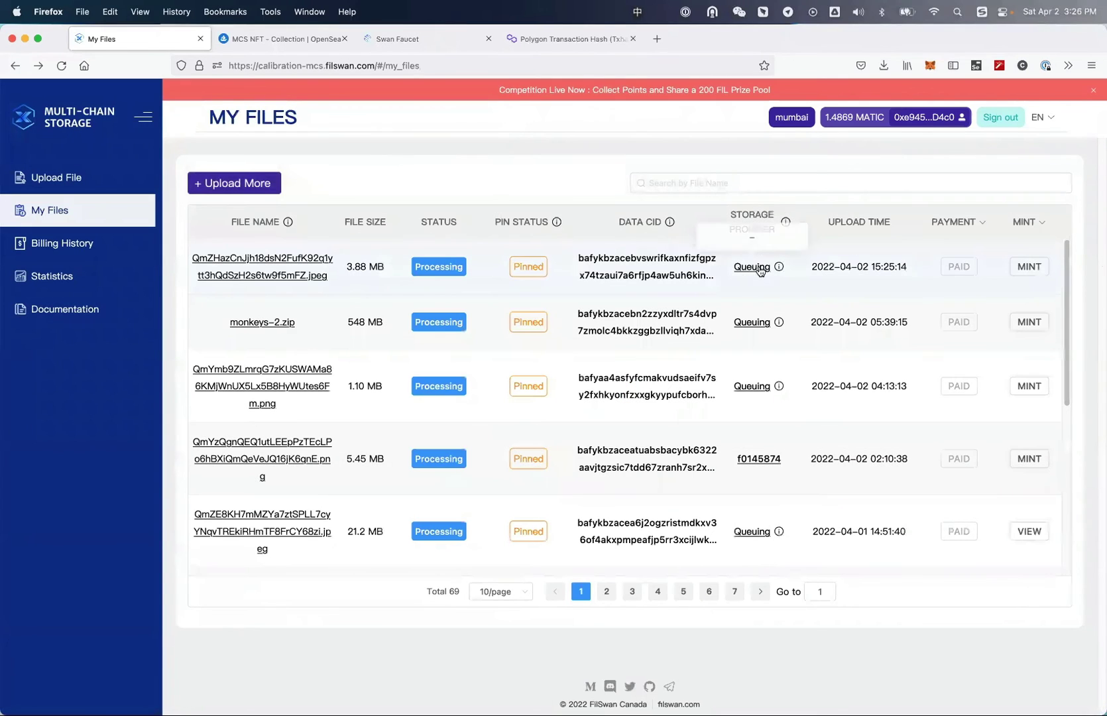
click(607, 592)
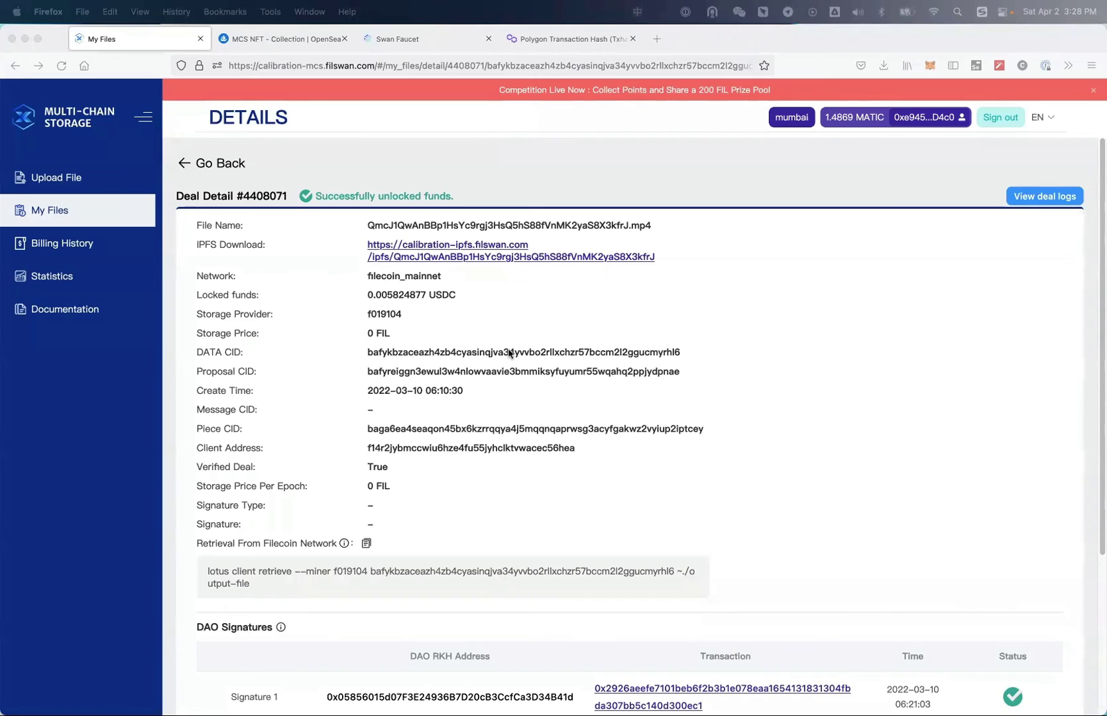
Review the MP4's Deal Detail #4408071, then the JPEG's deal details and Billing History.
click(320, 301)
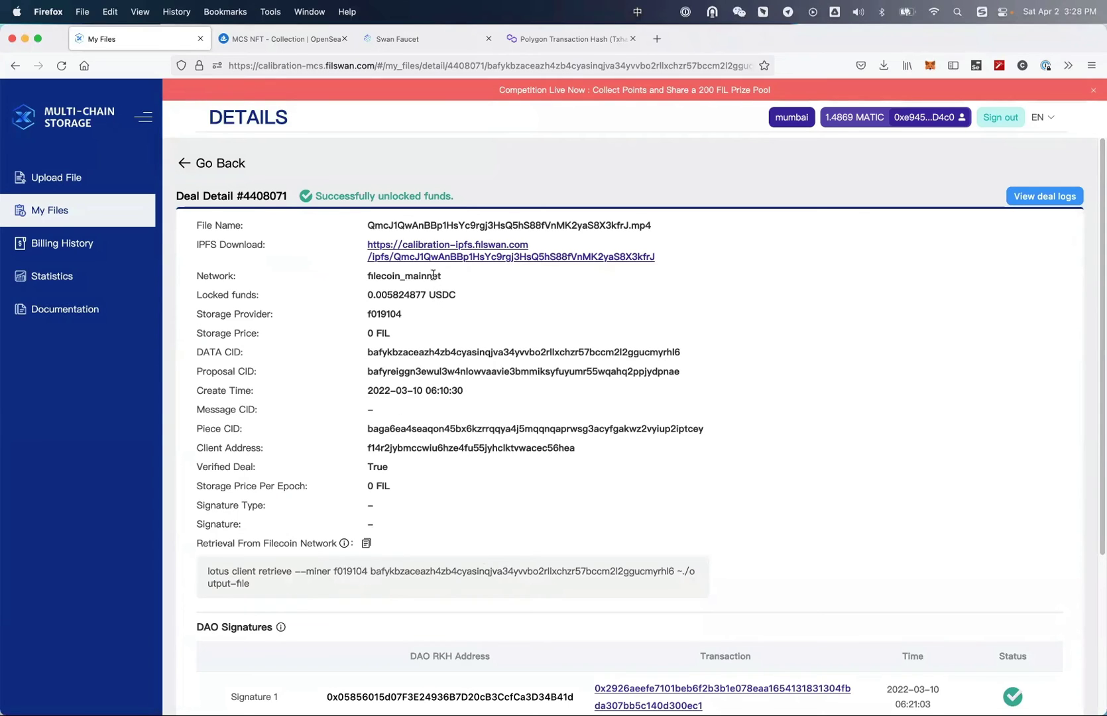
scroll(388, 346, down, 5)
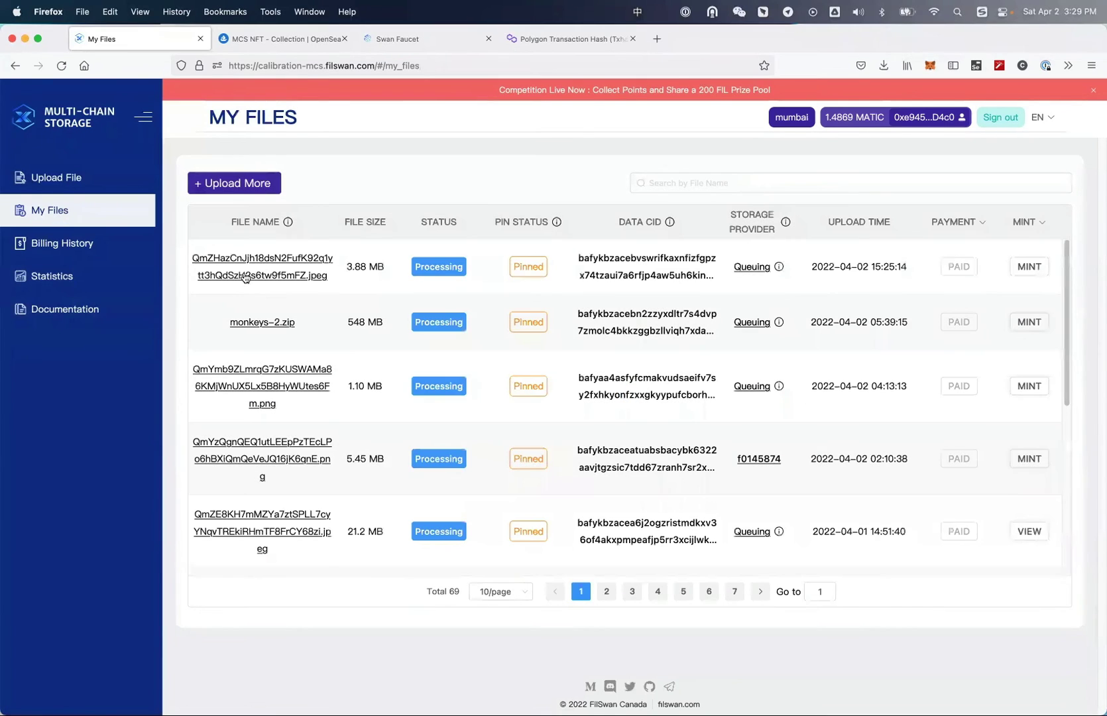
click(244, 275)
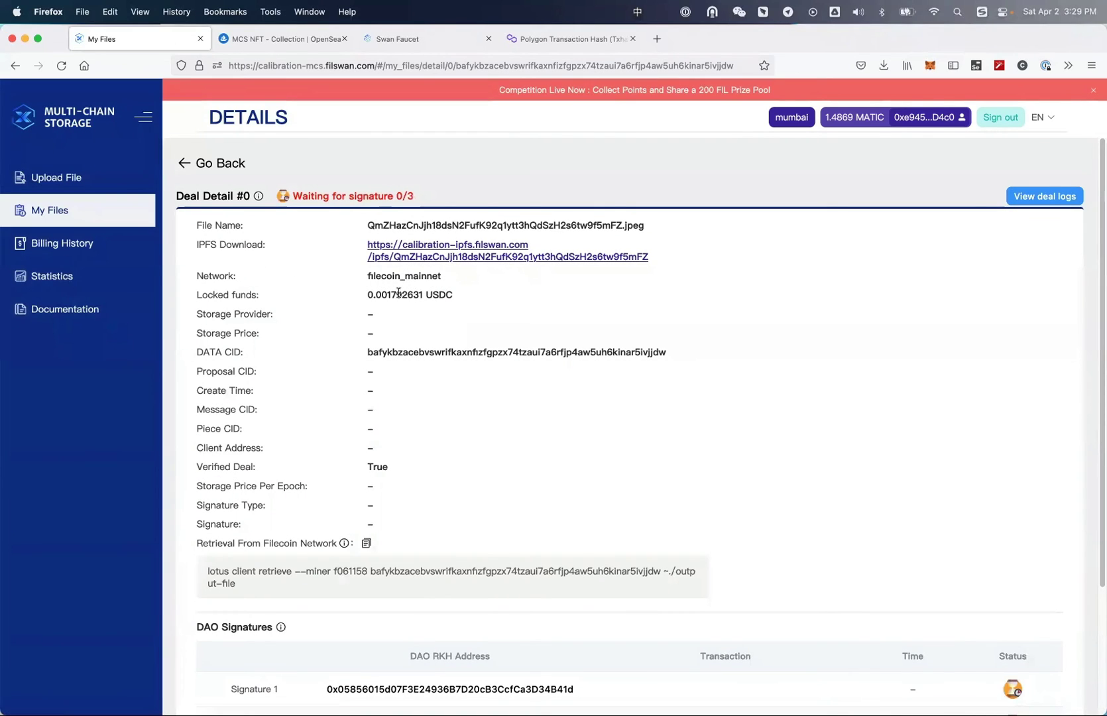
click(89, 242)
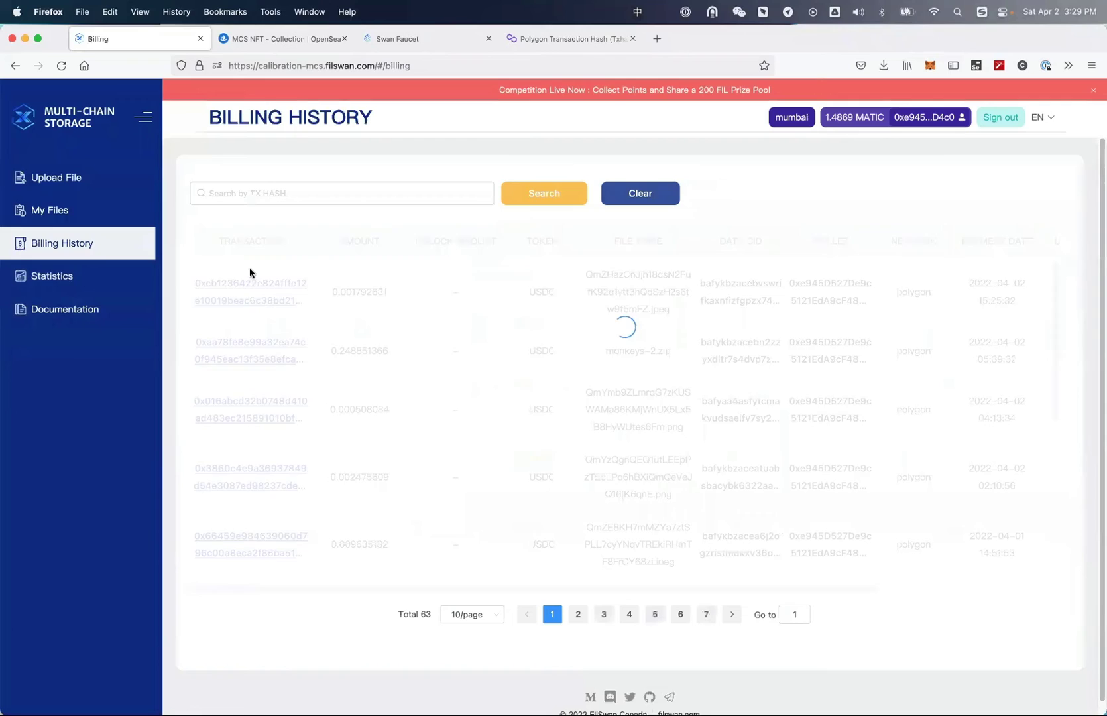
click(245, 284)
scroll(313, 367, down, 2)
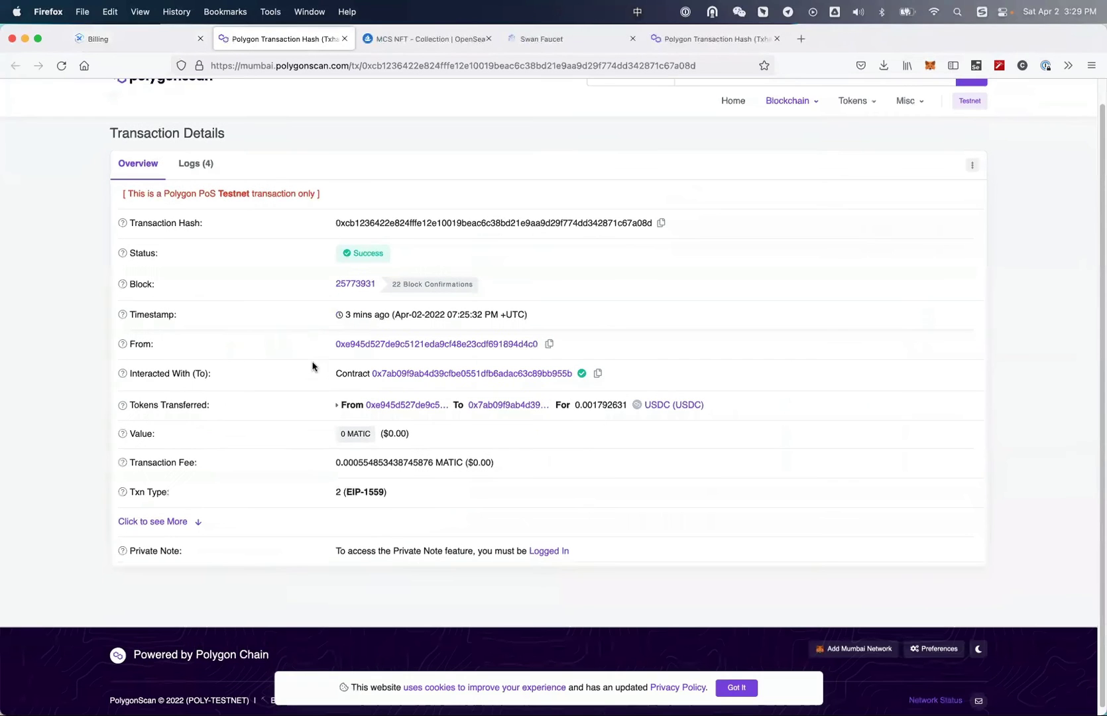
scroll(292, 378, down, 1)
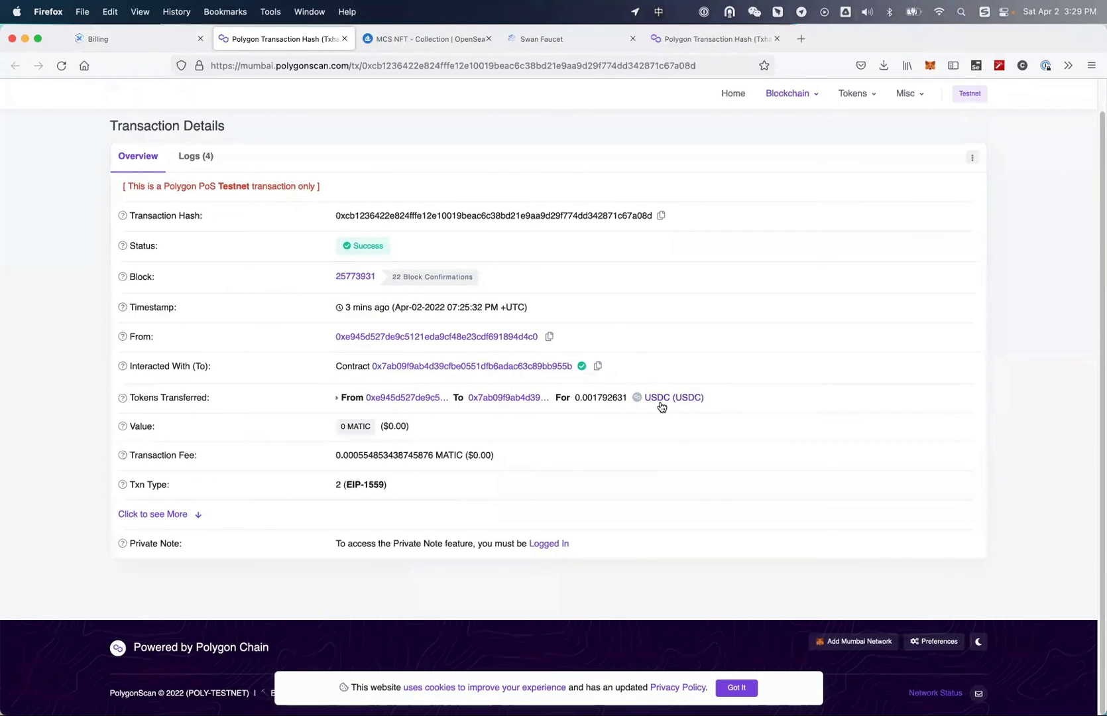
Return to Billing History, then read through the MCS API upload endpoints in the documentation.
click(168, 45)
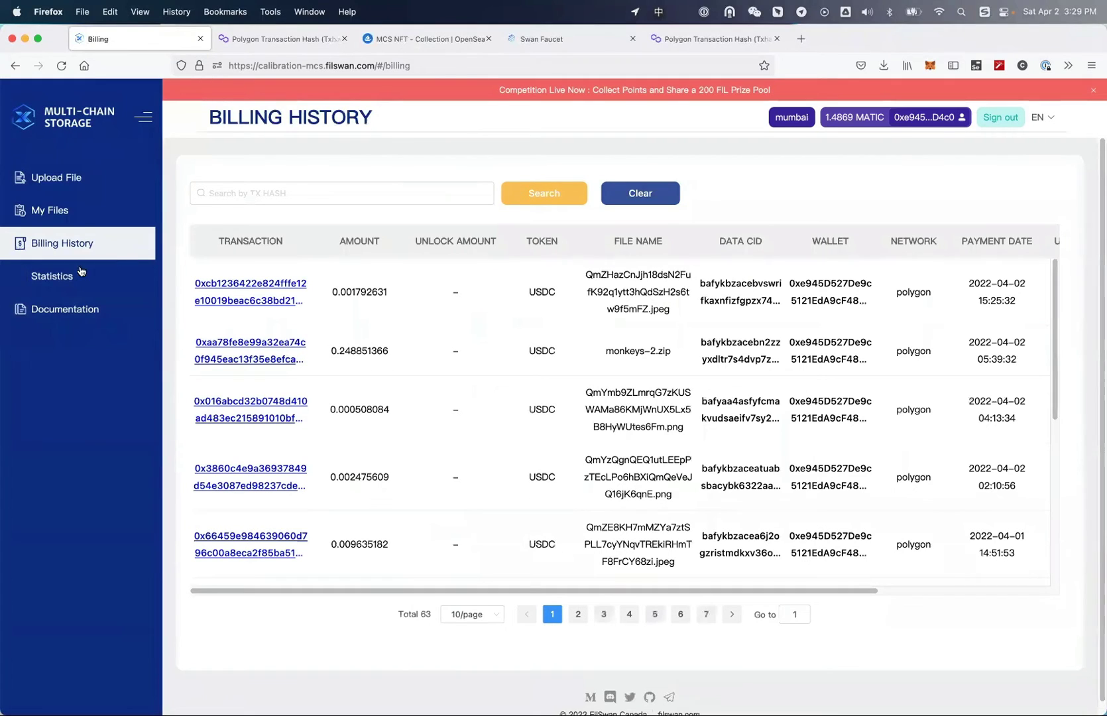
click(61, 310)
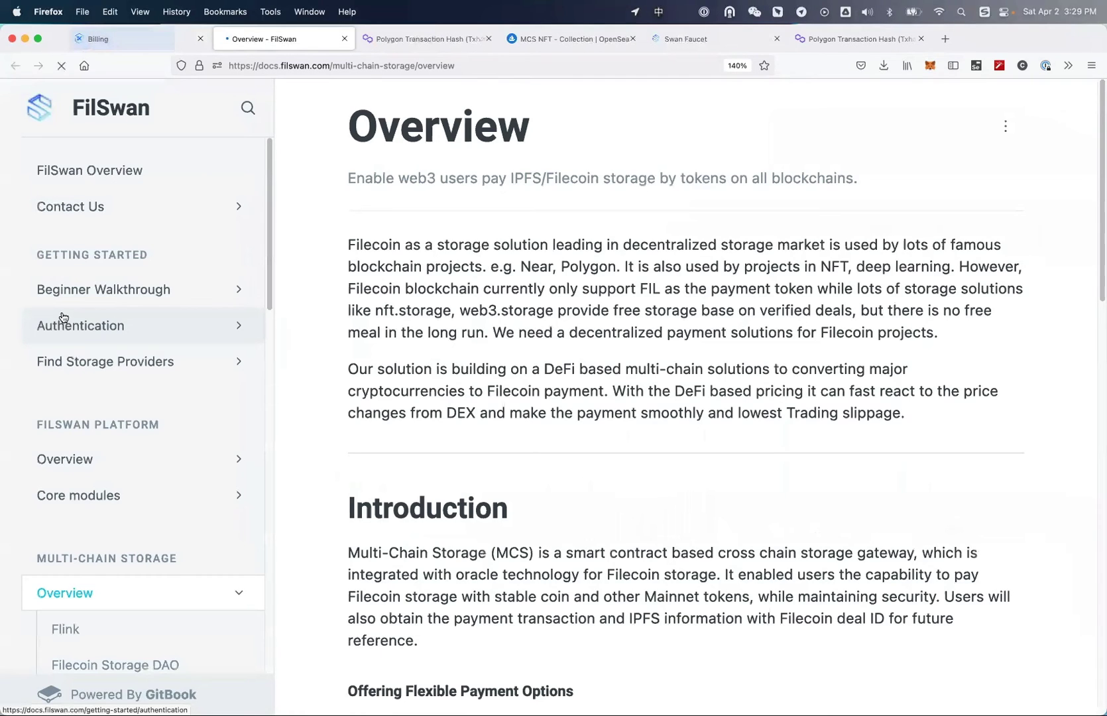
scroll(125, 372, down, 10)
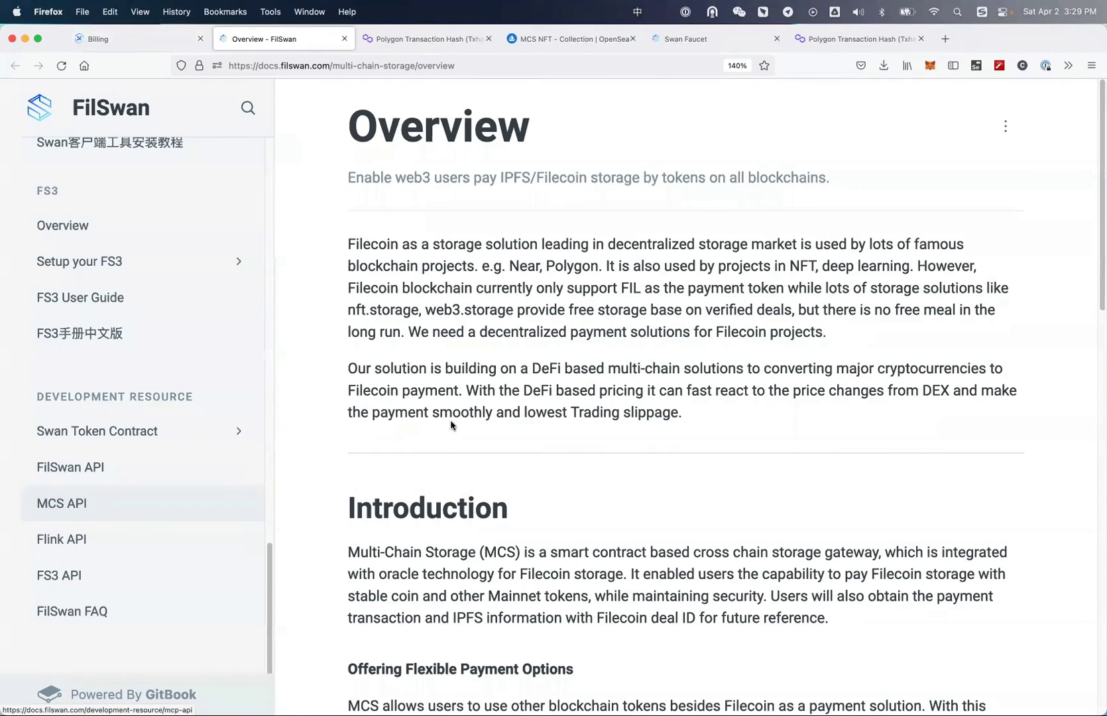
scroll(452, 421, down, 6)
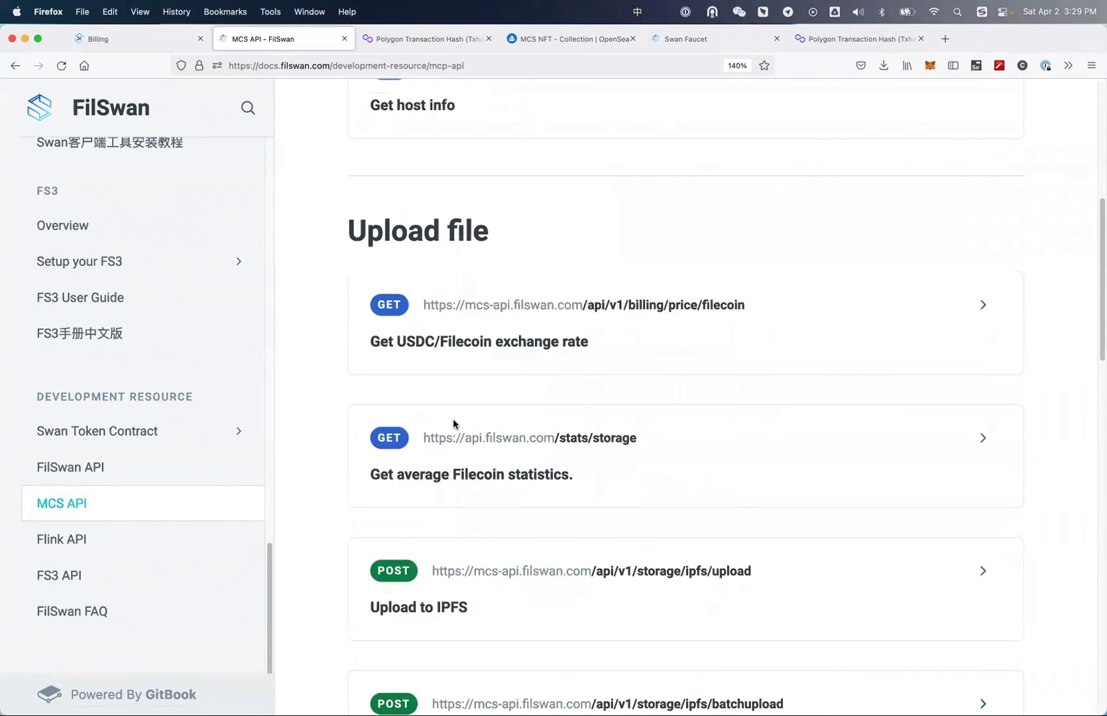
scroll(454, 423, down, 3)
scroll(143, 432, up, 8)
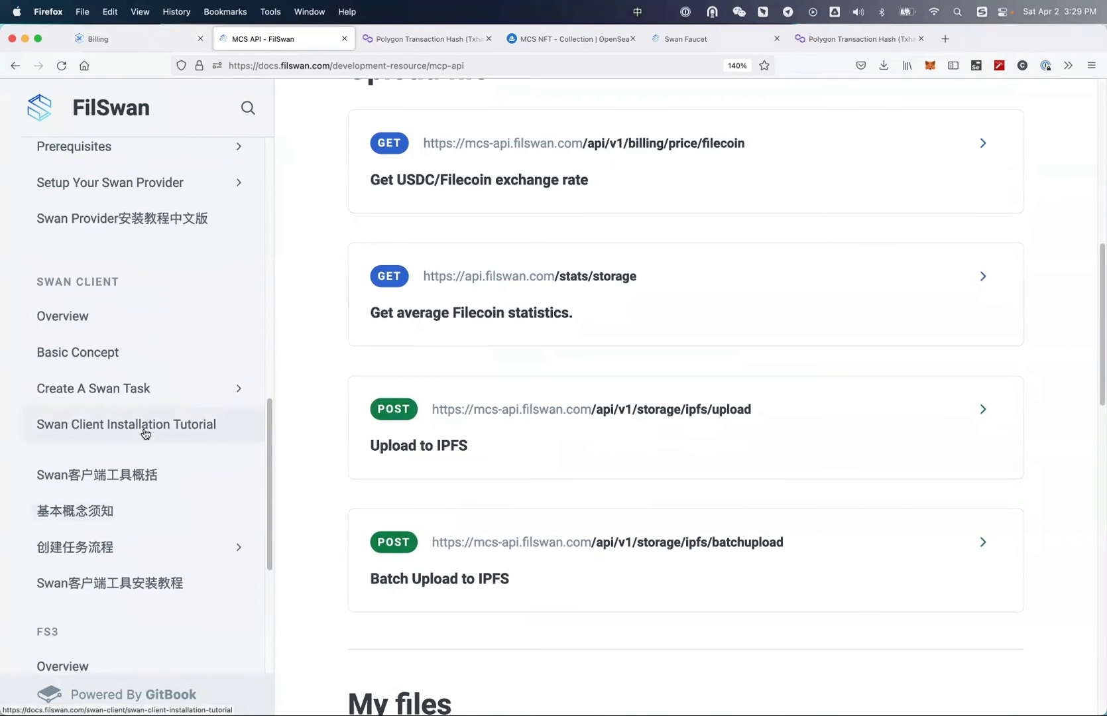
scroll(126, 439, up, 10)
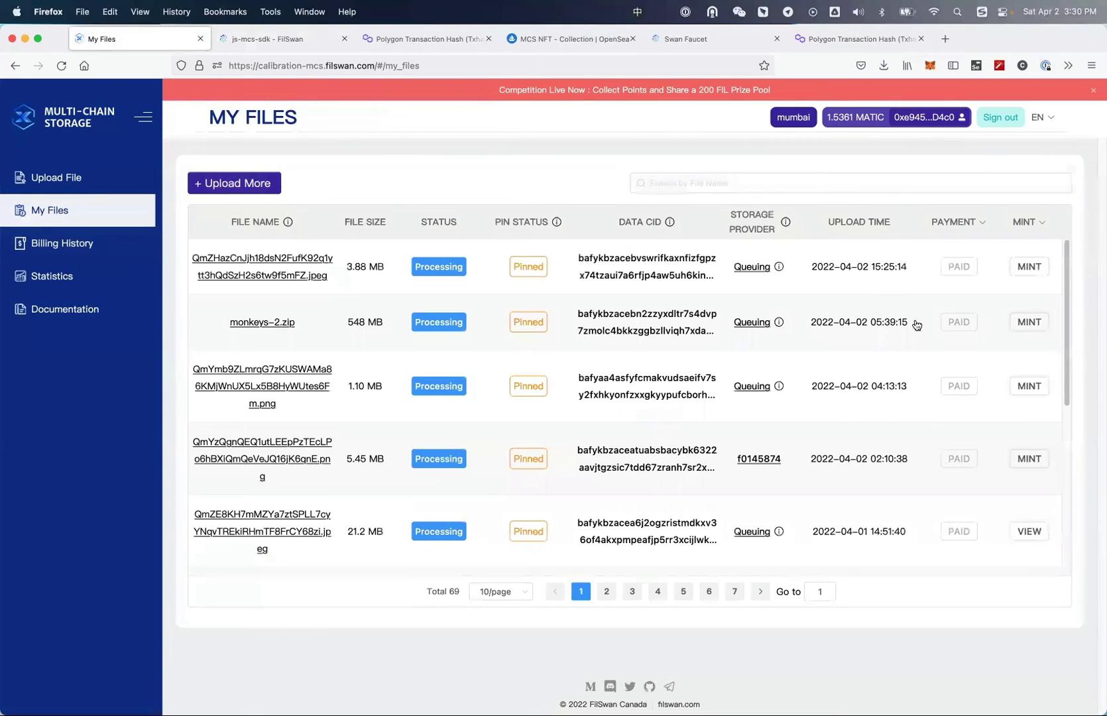
Mint the newest JPEG in the first file row as an NFT, confirming in MetaMask.
click(1030, 273)
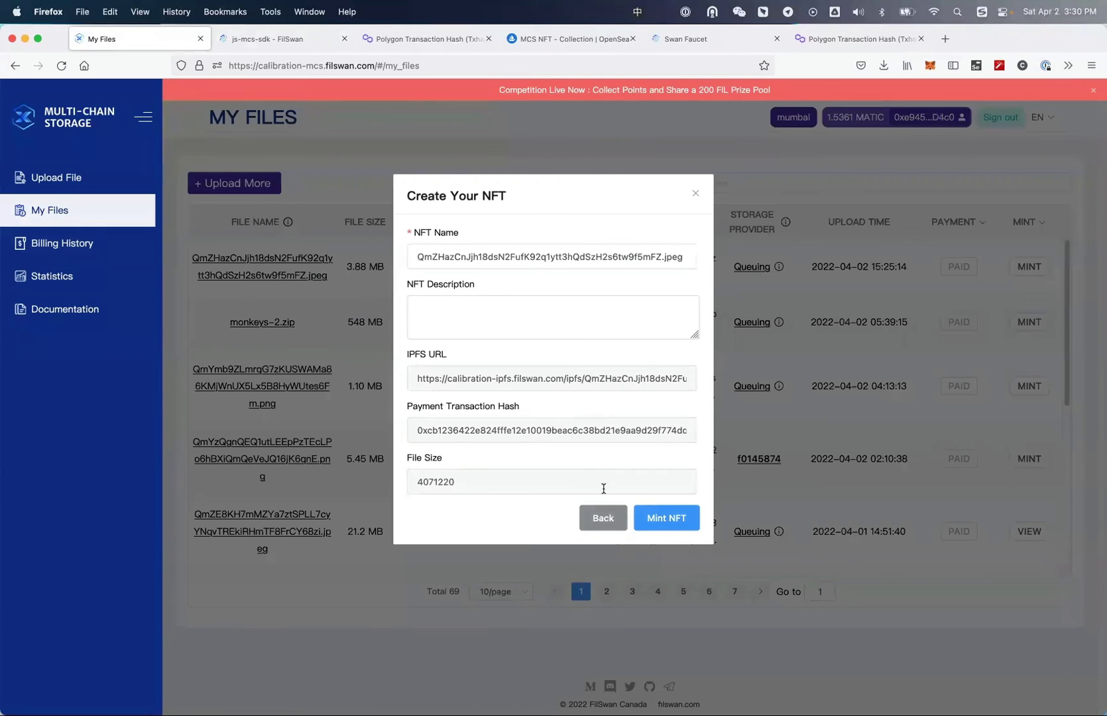
click(677, 519)
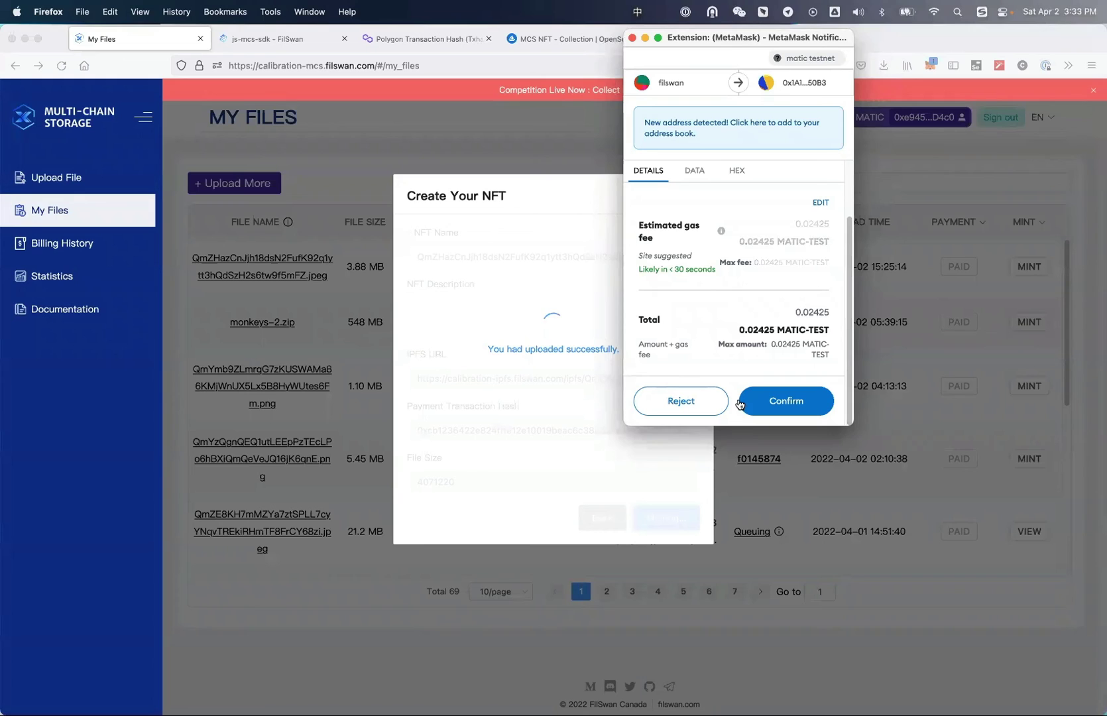
click(785, 409)
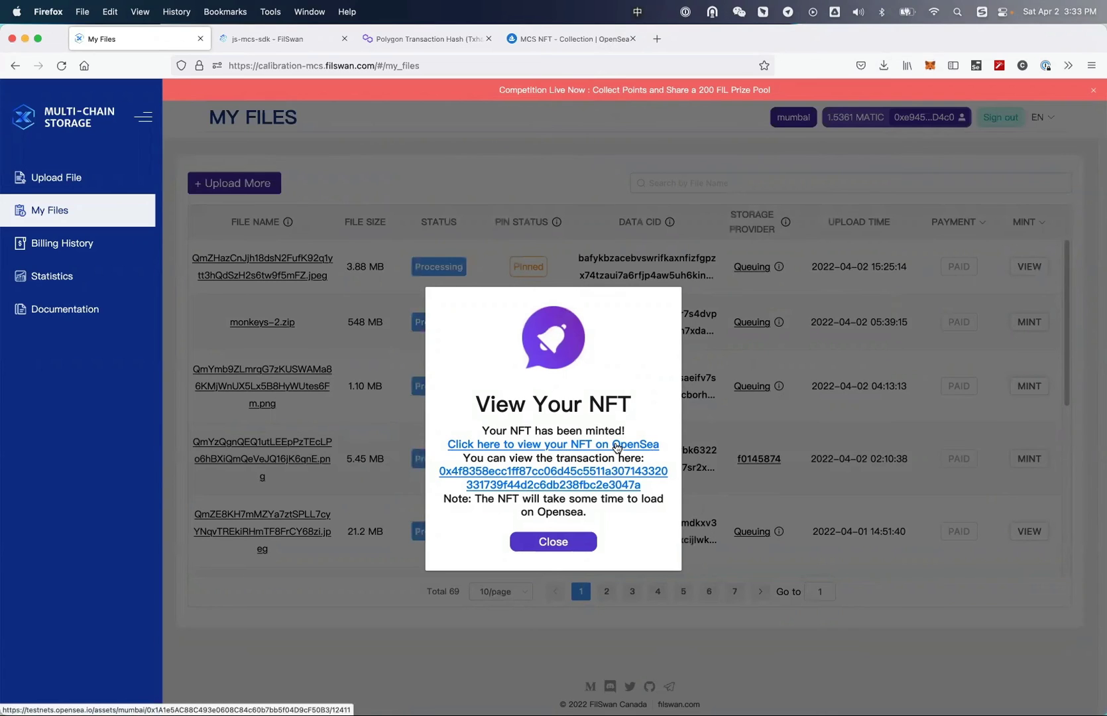
View NFT #12411 on OpenSea with About and Details expanded, refreshing so the portrait loads.
click(617, 445)
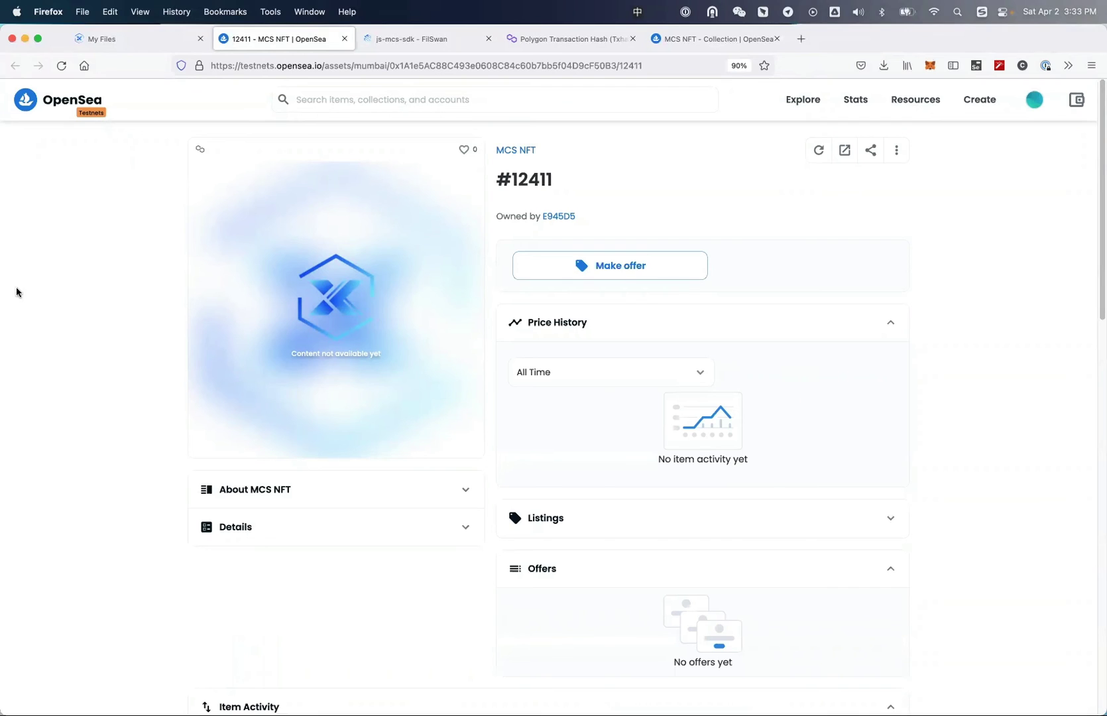
scroll(52, 378, down, 5)
click(328, 226)
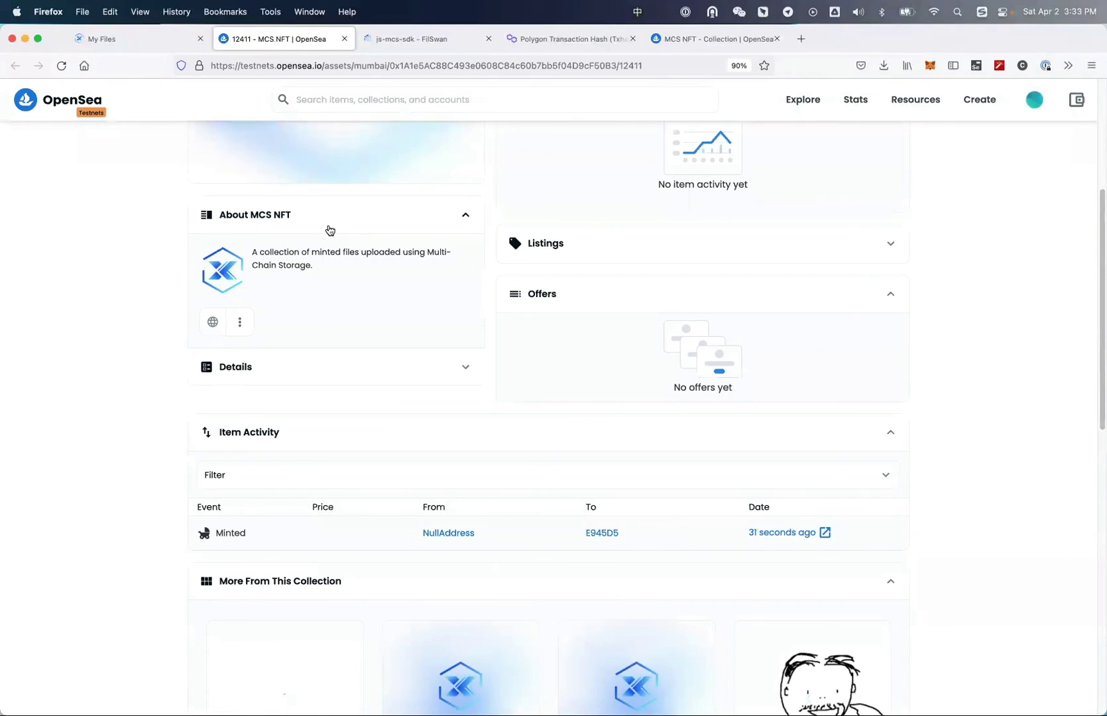
click(292, 375)
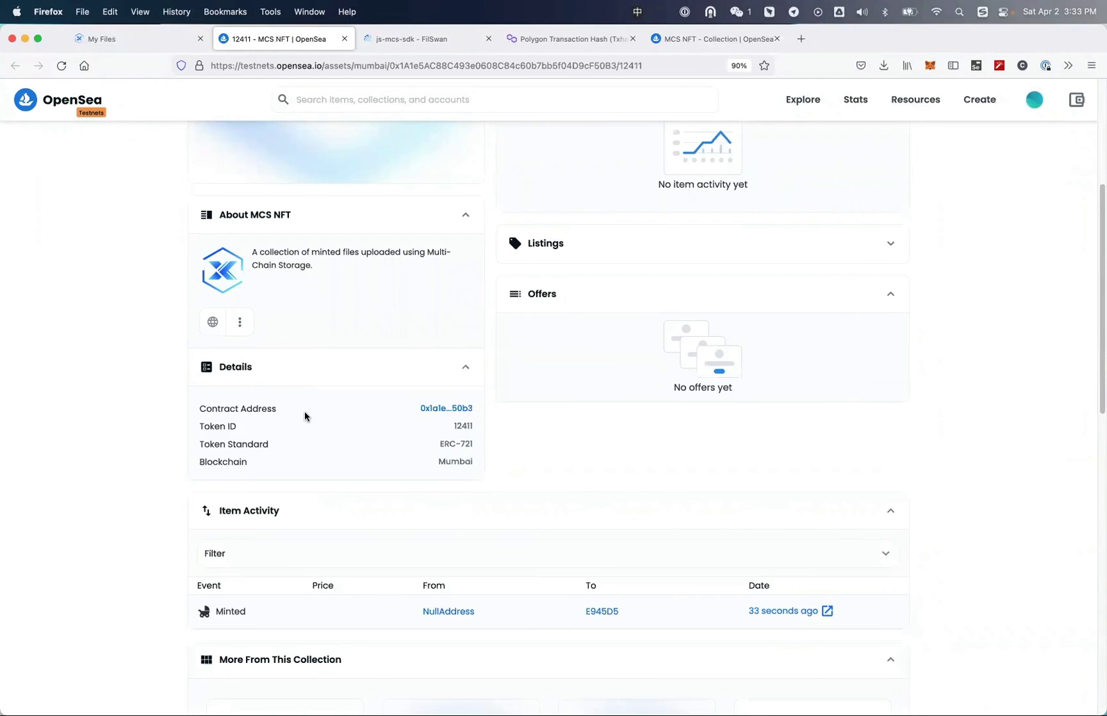
scroll(301, 419, up, 4)
click(61, 65)
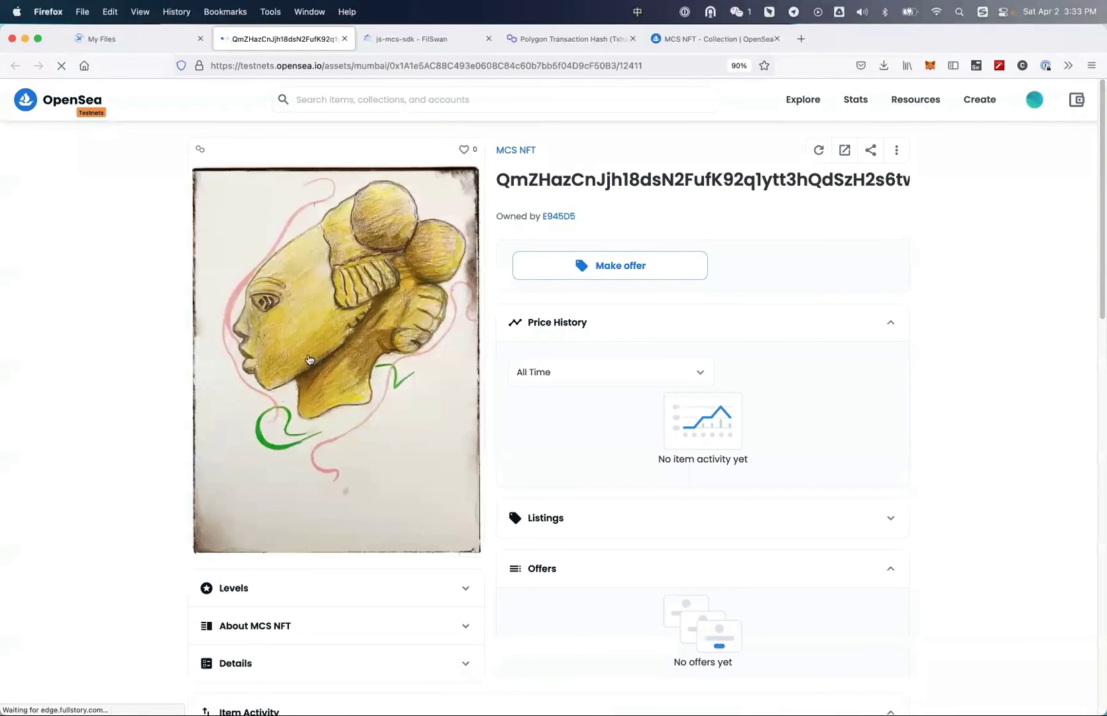
Browse the MCS NFT collection page, then return to My Files.
click(516, 151)
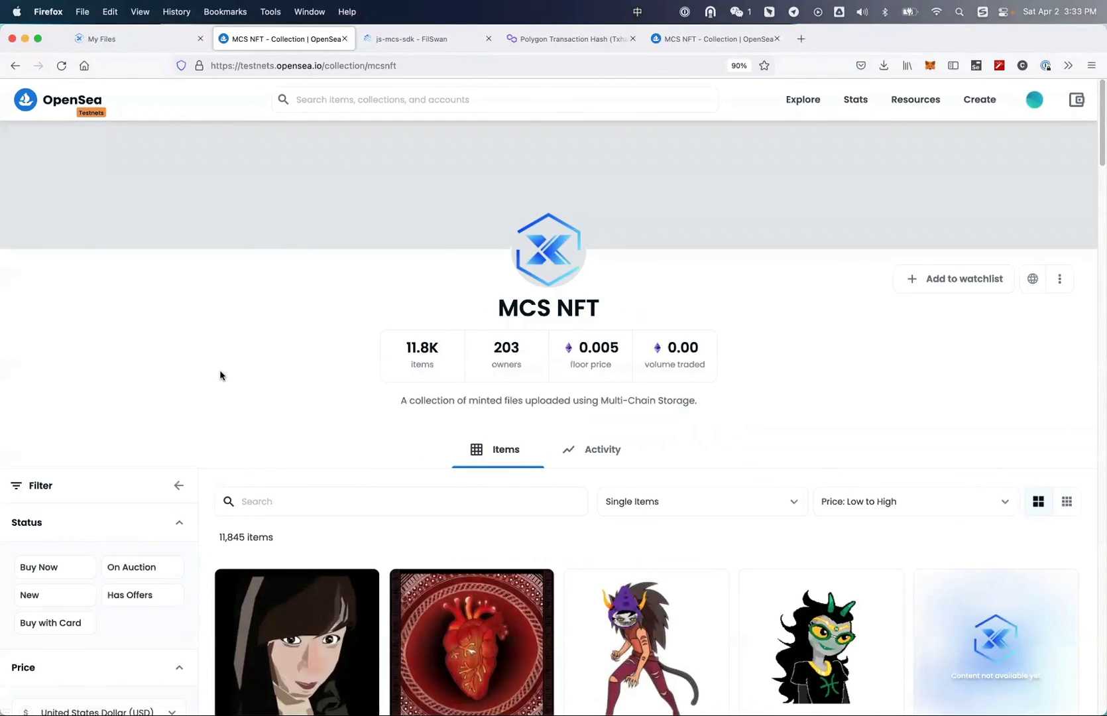
scroll(221, 376, down, 10)
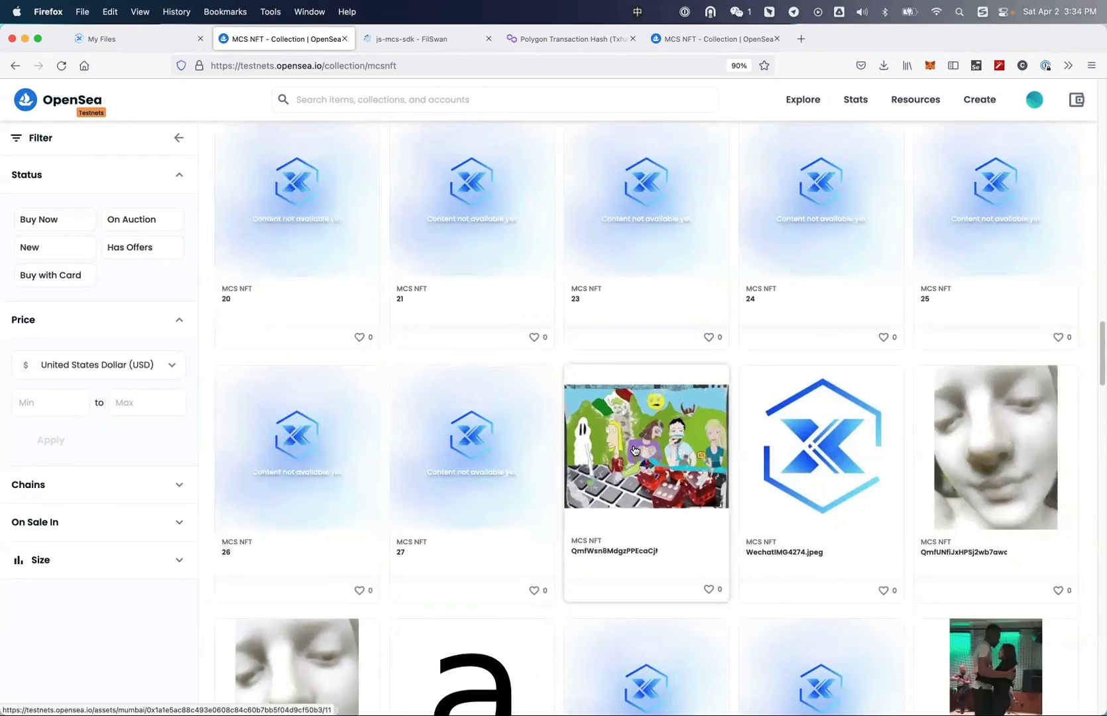
scroll(635, 451, down, 9)
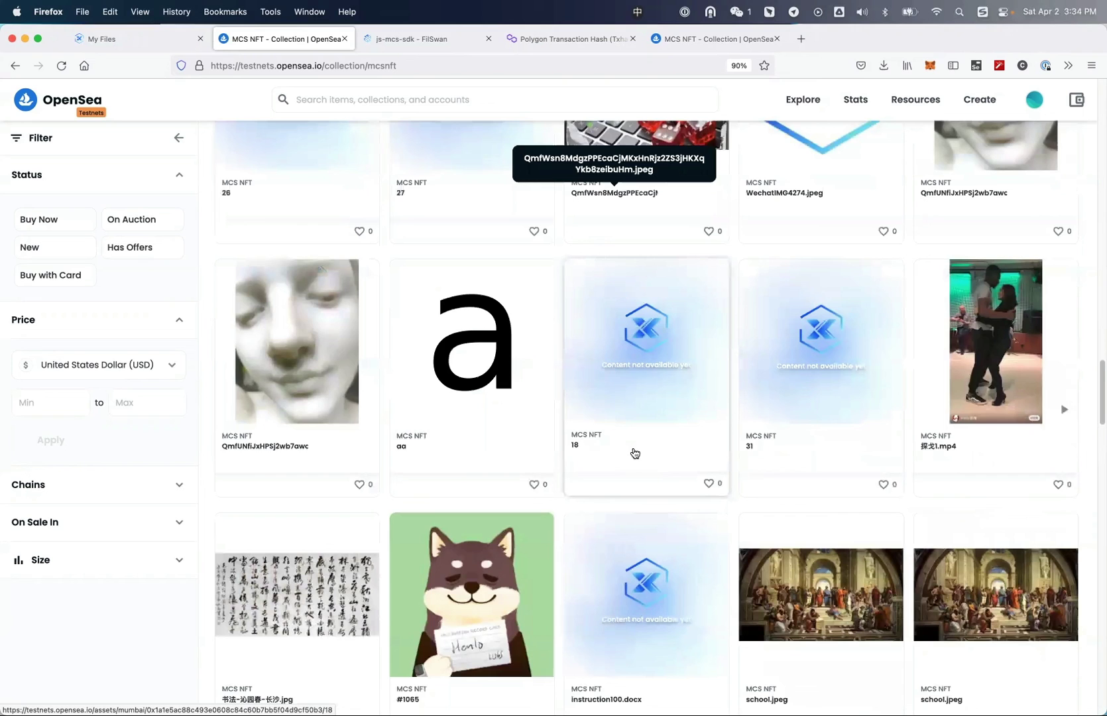
scroll(635, 453, down, 6)
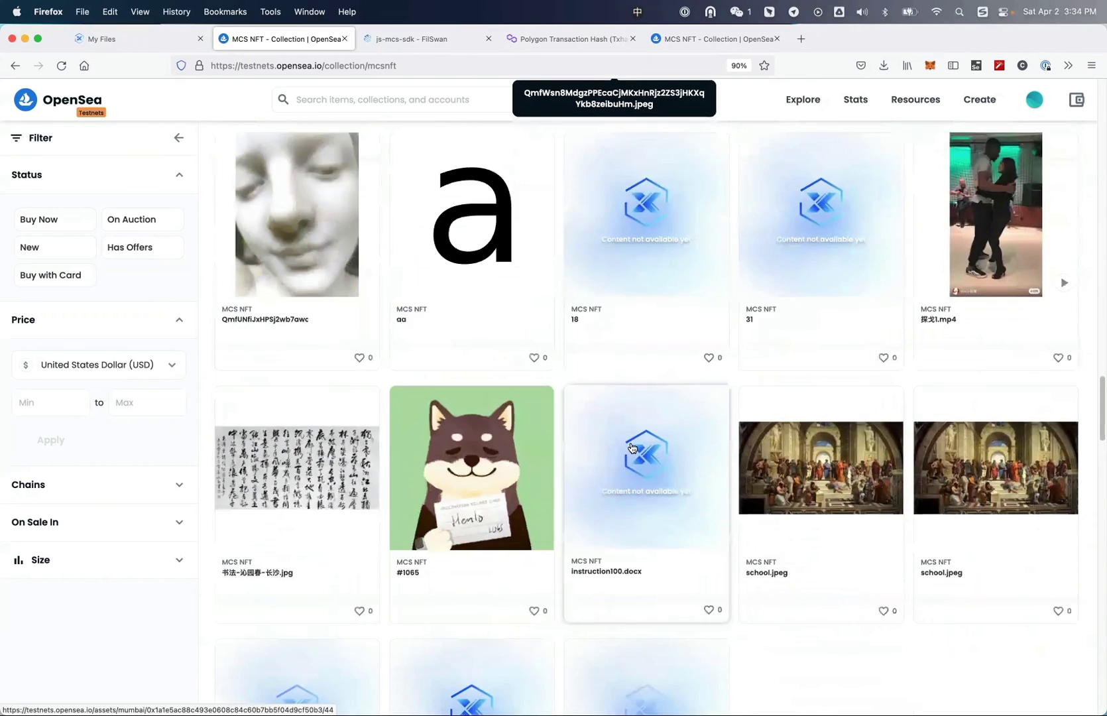
scroll(634, 448, down, 3)
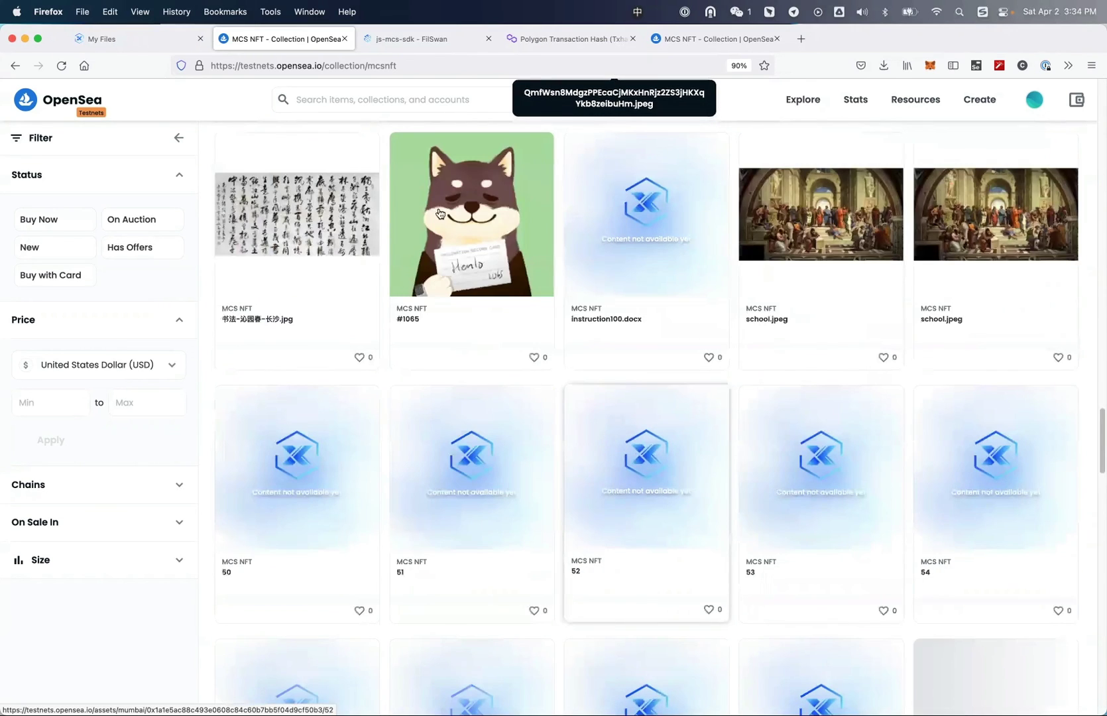
click(122, 47)
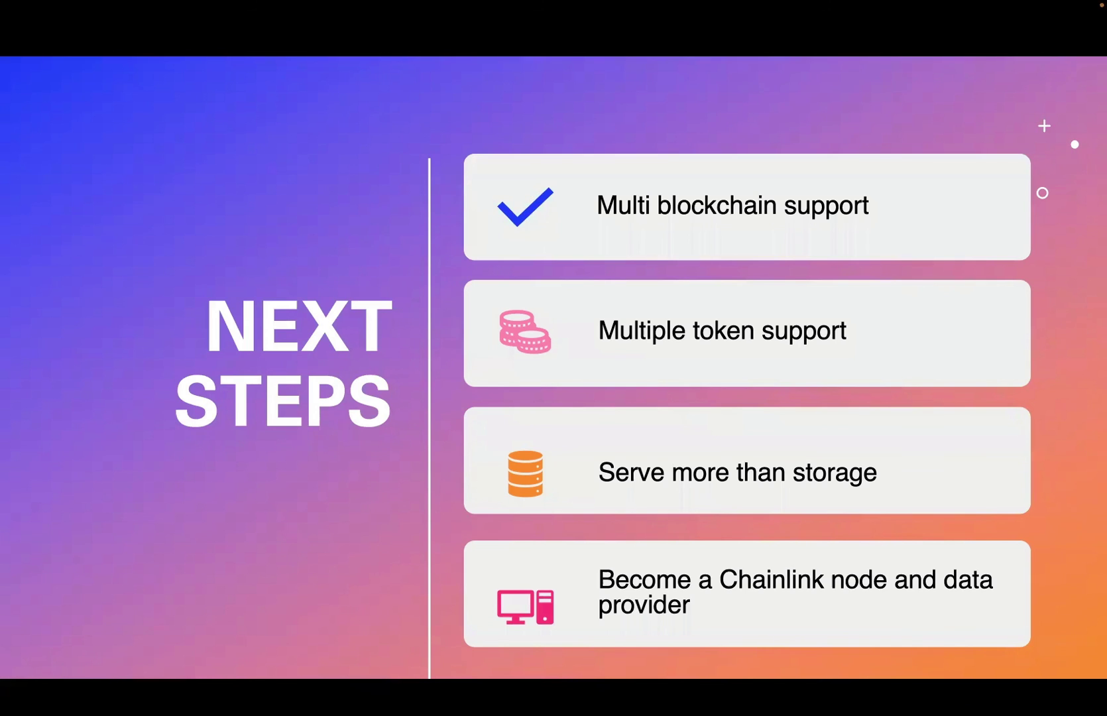
Advance past the Awards and Partner & Investors slides to the closing Thank You! slide.
key(Right)
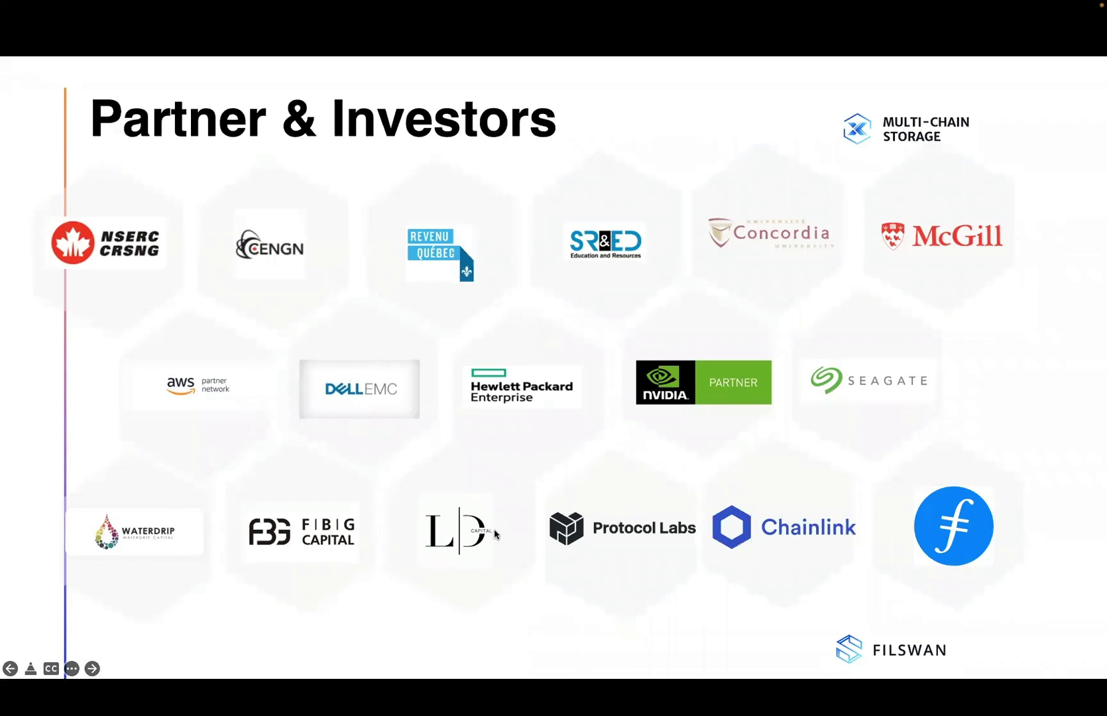
click(496, 485)
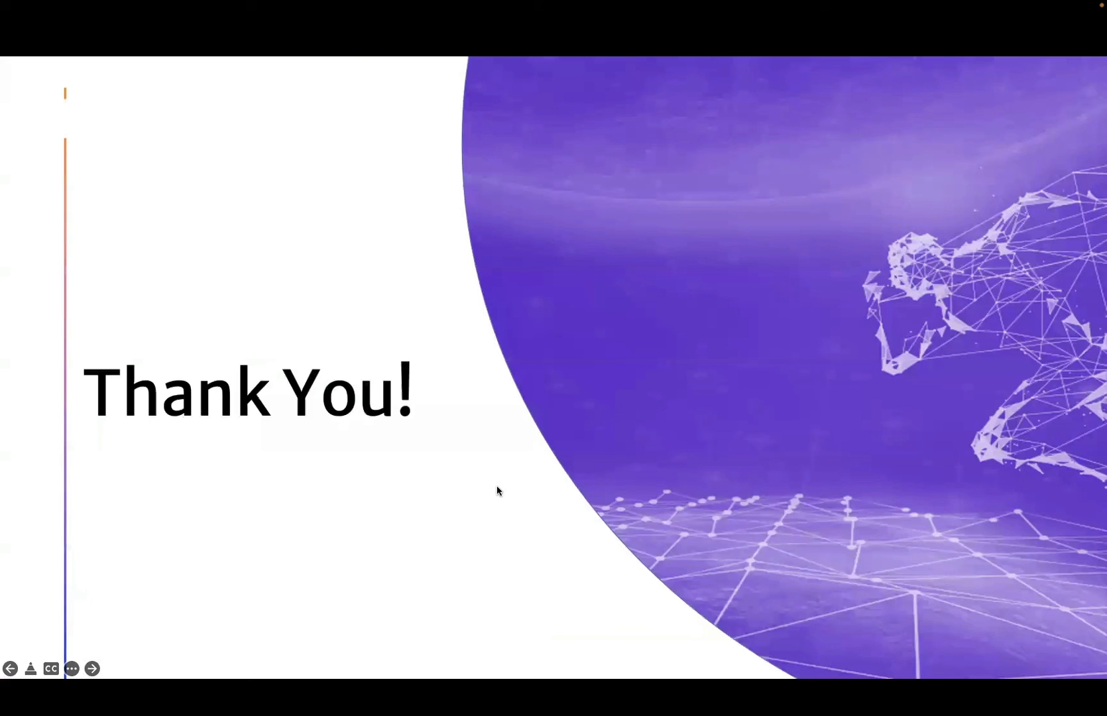